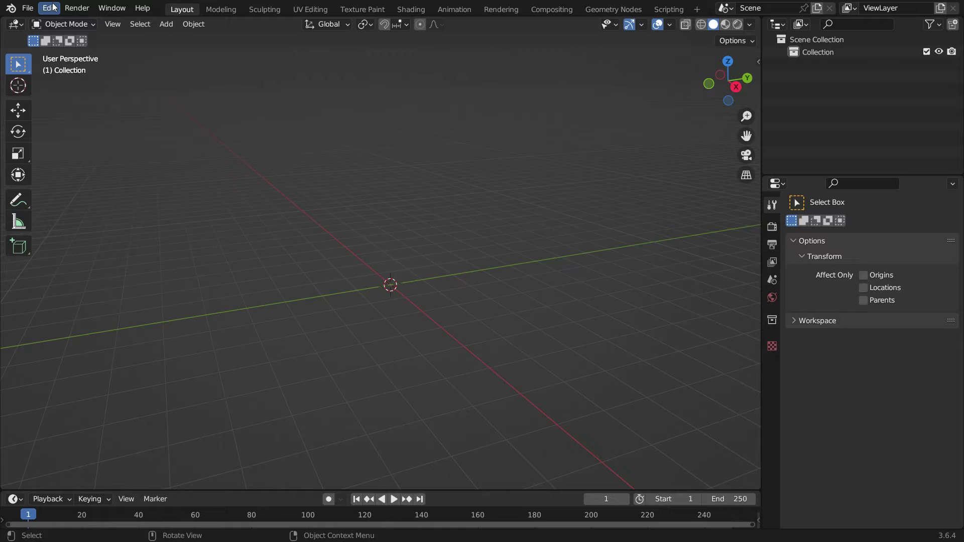
Step: Enable the 'Add Curve: Sapling Tree Gen' add-on in Preferences by filtering for 'sap'
{"action": "left_click", "coordinate": [49, 8]}
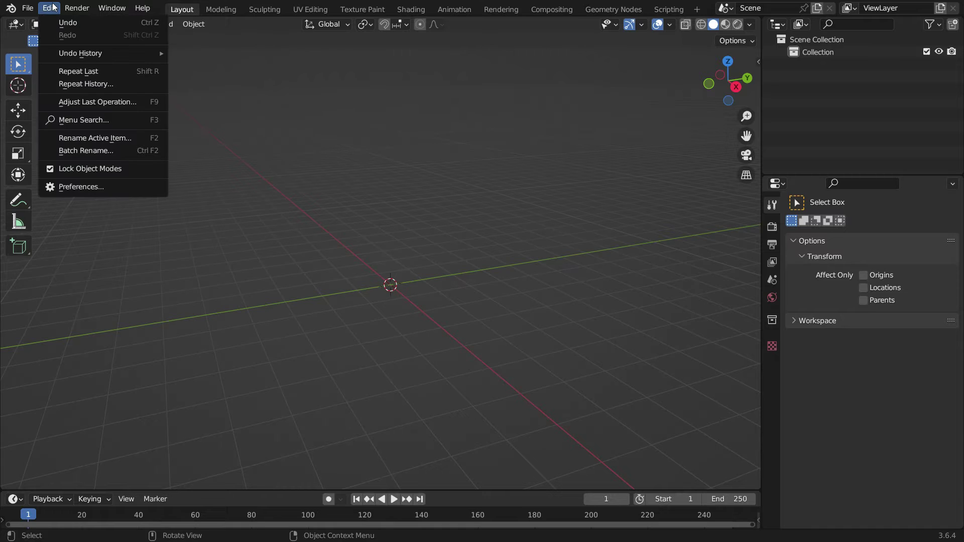
{"action": "left_click", "coordinate": [128, 186]}
{"action": "left_click", "coordinate": [85, 130]}
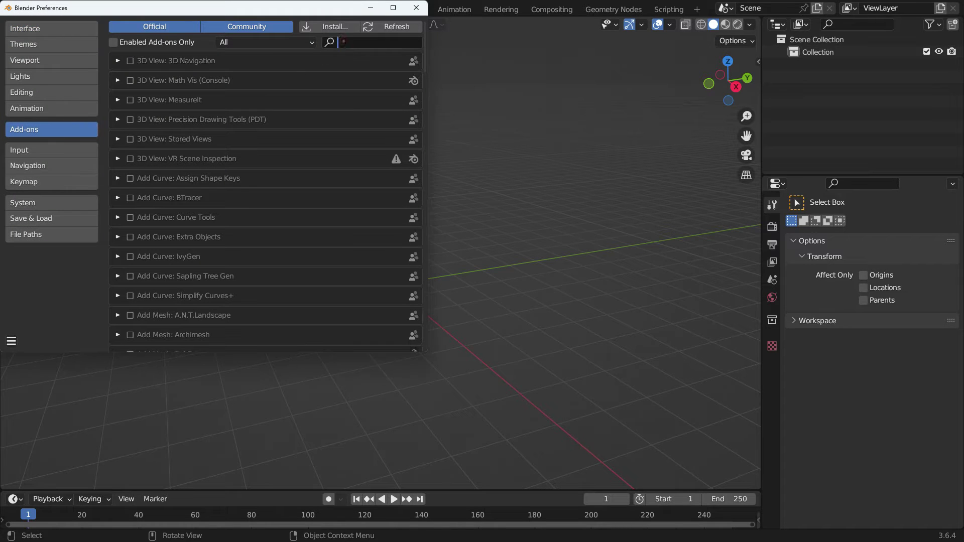
{"action": "left_click", "coordinate": [340, 41]}
{"action": "type", "text": "sapling"}
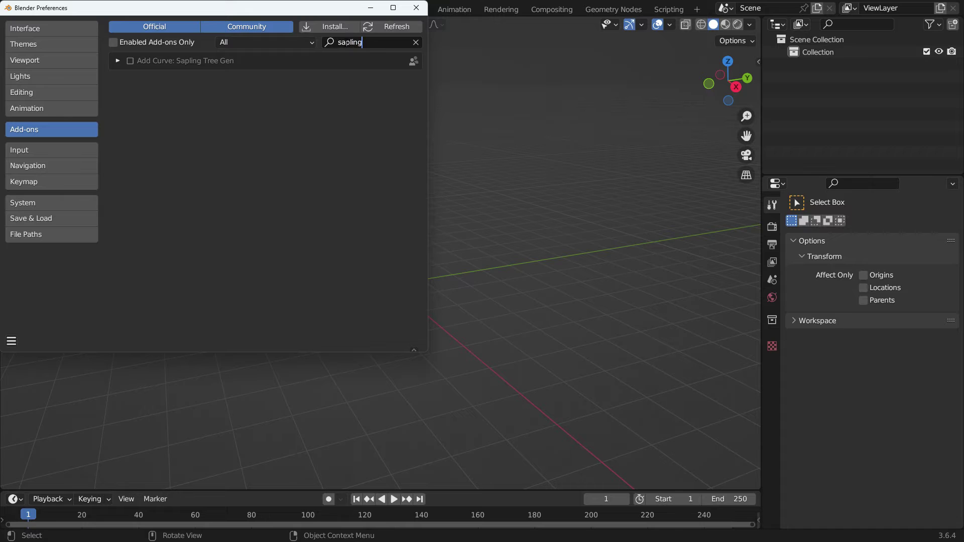
{"action": "left_click", "coordinate": [131, 62]}
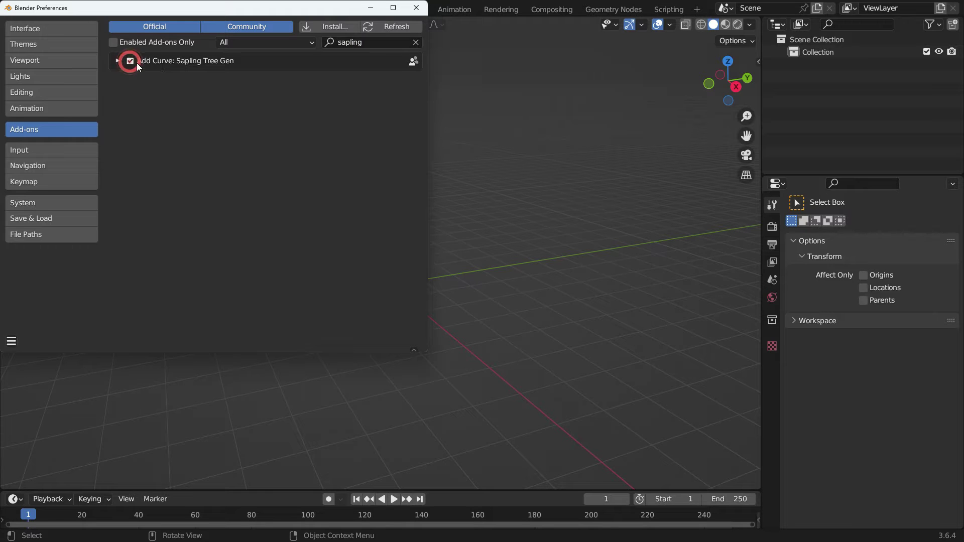
Step: Close Preferences, add a Sapling Tree Gen curve tree via Shift+A, and recentre the view
{"action": "left_click", "coordinate": [416, 8]}
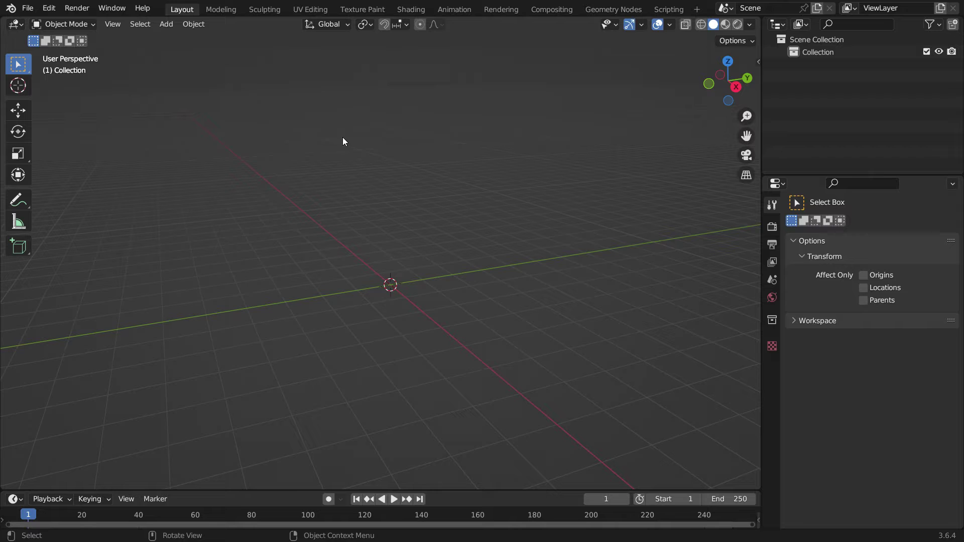
{"action": "key", "text": "shift+a"}
{"action": "mouse_move", "coordinate": [278, 137]}
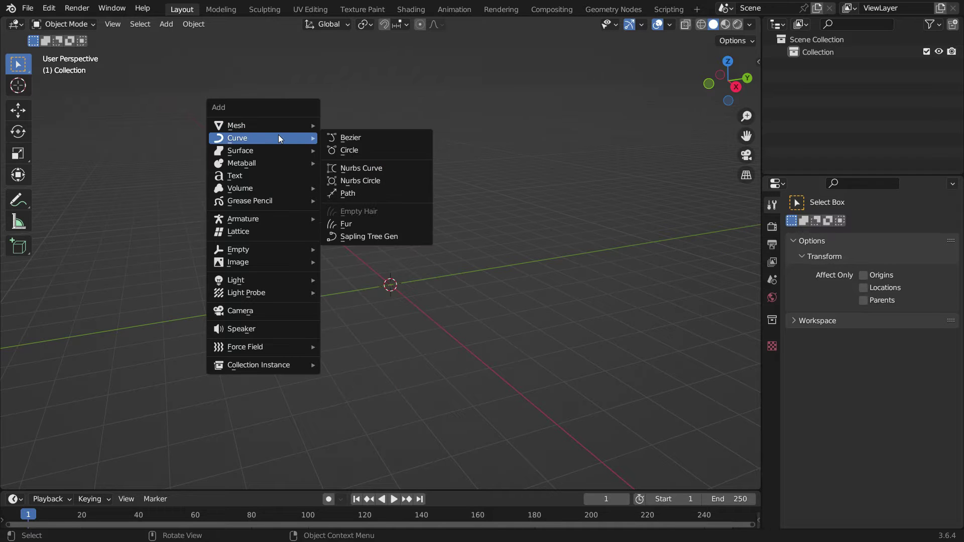
{"action": "left_click", "coordinate": [418, 237]}
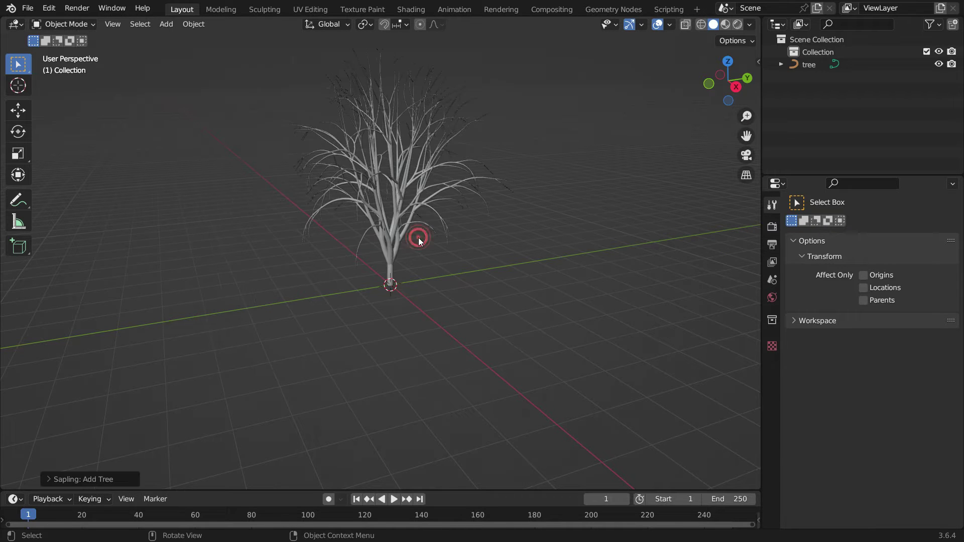
{"action": "middle_click_drag", "start_coordinate": [394, 232], "coordinate": [433, 252], "text": "shift"}
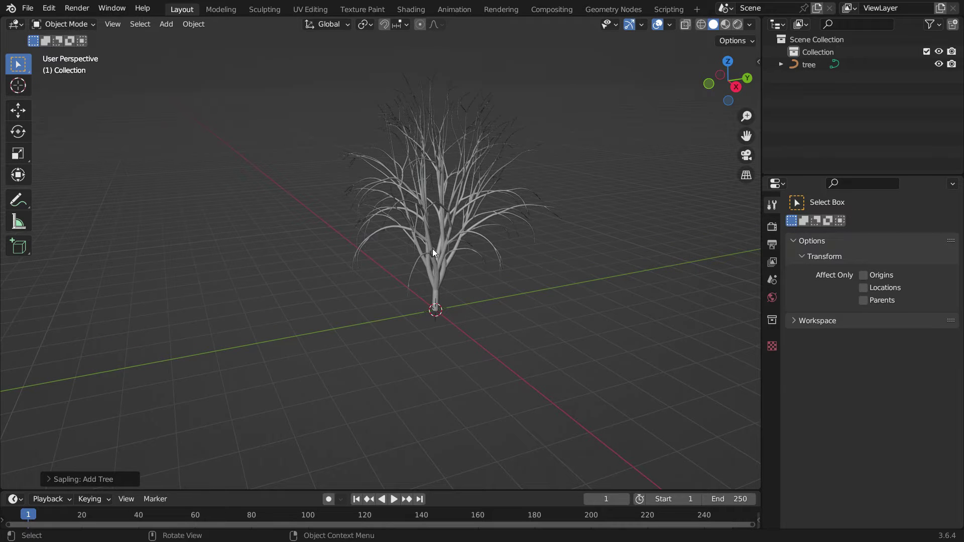
Step: Expand the Sapling: Add Tree panel and load the willow preset
{"action": "left_click", "coordinate": [53, 476]}
{"action": "left_click", "coordinate": [53, 476]}
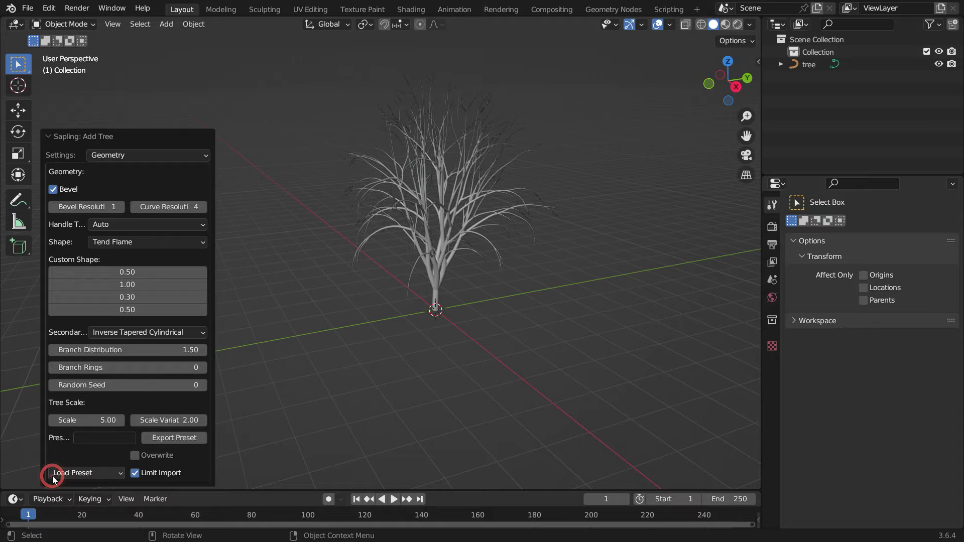
{"action": "left_click", "coordinate": [116, 474]}
{"action": "left_click", "coordinate": [104, 360]}
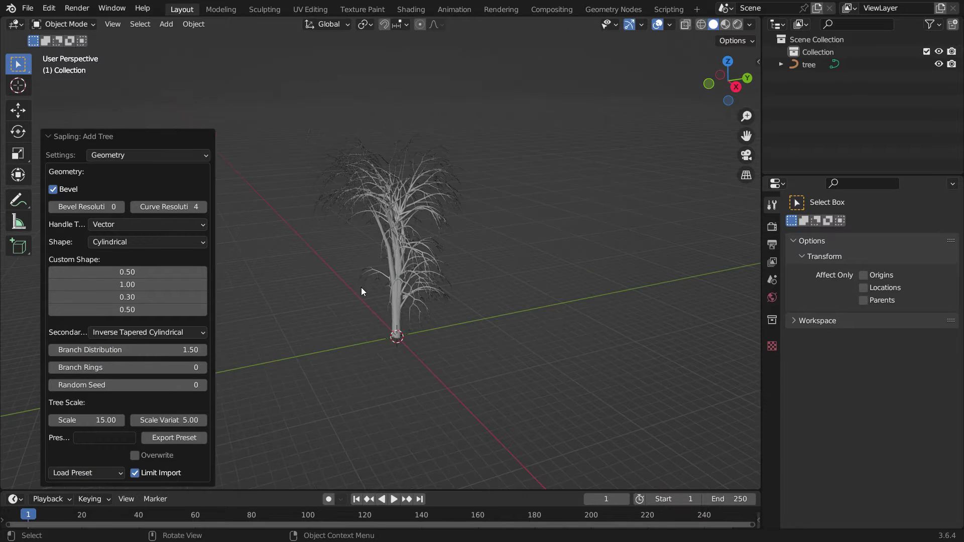
{"action": "middle_click_drag", "start_coordinate": [361, 290], "coordinate": [295, 247]}
Step: Try other presets including small_pine, finishing with the callistemon preset
{"action": "left_click", "coordinate": [101, 472]}
{"action": "left_click", "coordinate": [103, 372]}
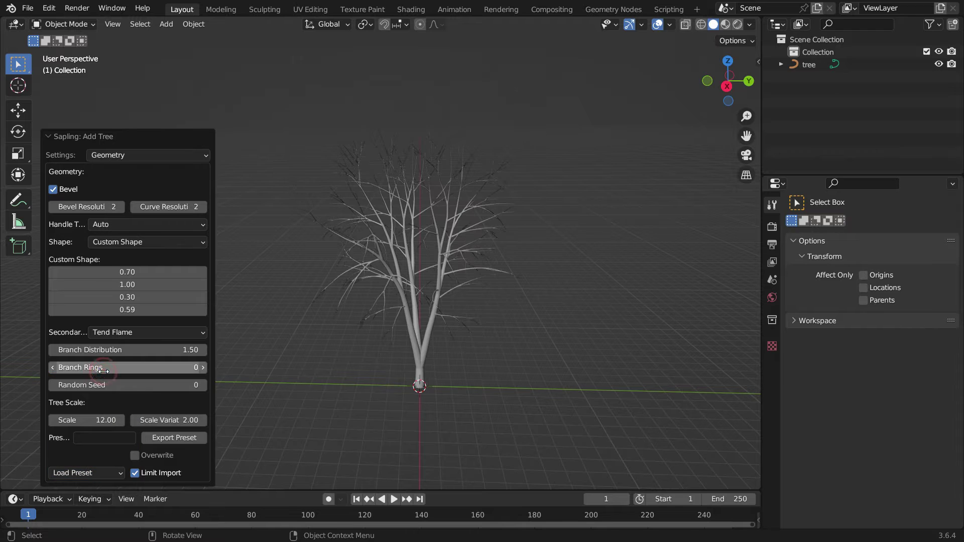
{"action": "left_click", "coordinate": [101, 473]}
{"action": "left_click", "coordinate": [99, 459]}
{"action": "left_click", "coordinate": [97, 473]}
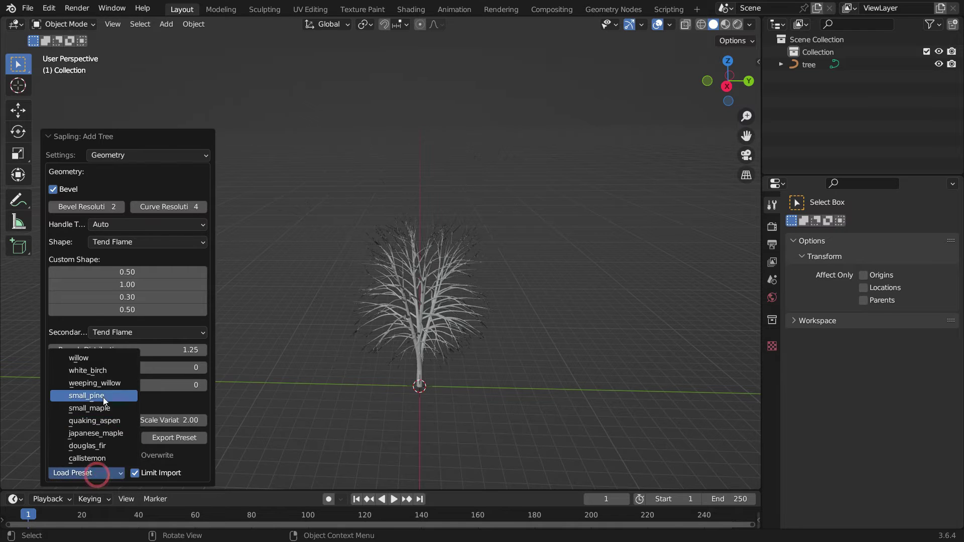
{"action": "left_click", "coordinate": [103, 397]}
{"action": "middle_click_drag", "start_coordinate": [414, 380], "coordinate": [345, 384]}
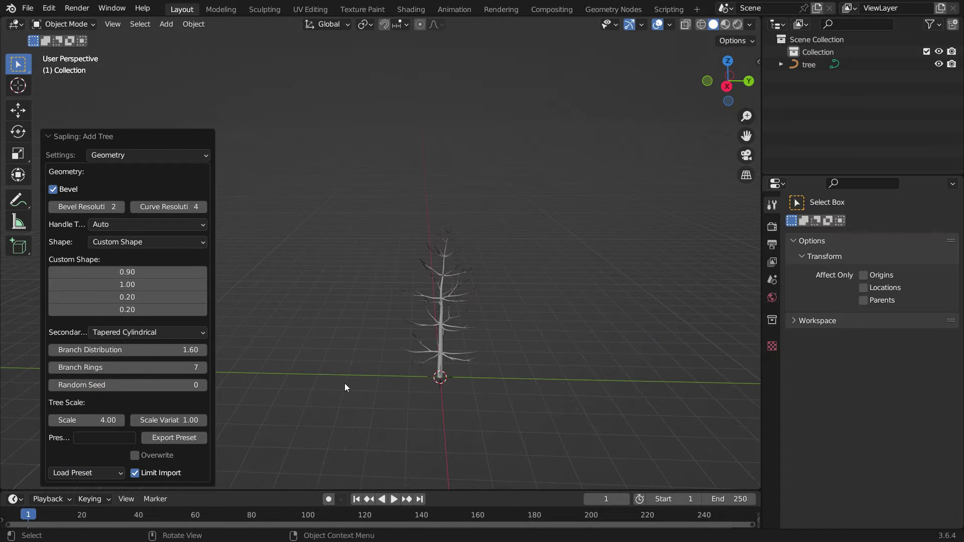
{"action": "left_click", "coordinate": [120, 472]}
{"action": "left_click", "coordinate": [117, 458]}
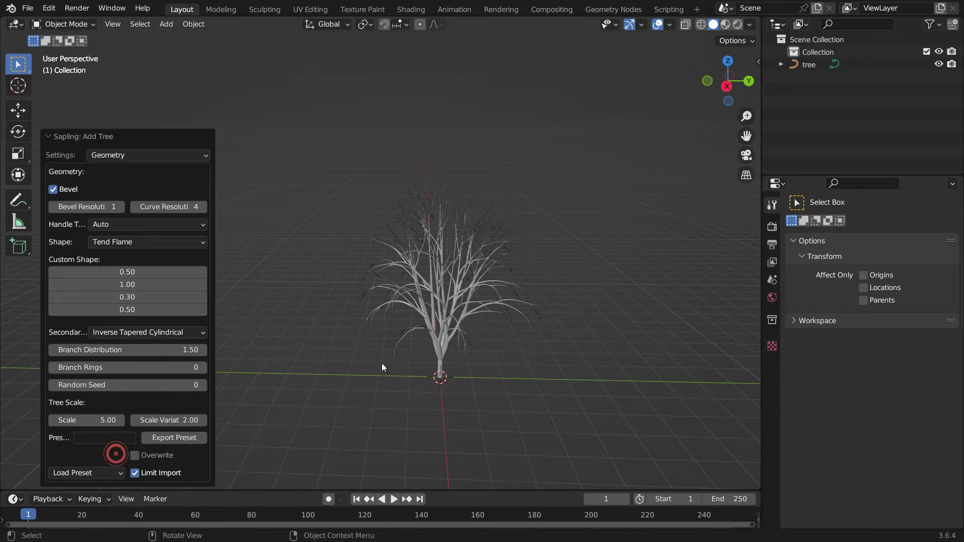
Step: Set the tree Scale to 7.00
{"action": "middle_click_drag", "start_coordinate": [420, 338], "coordinate": [480, 334]}
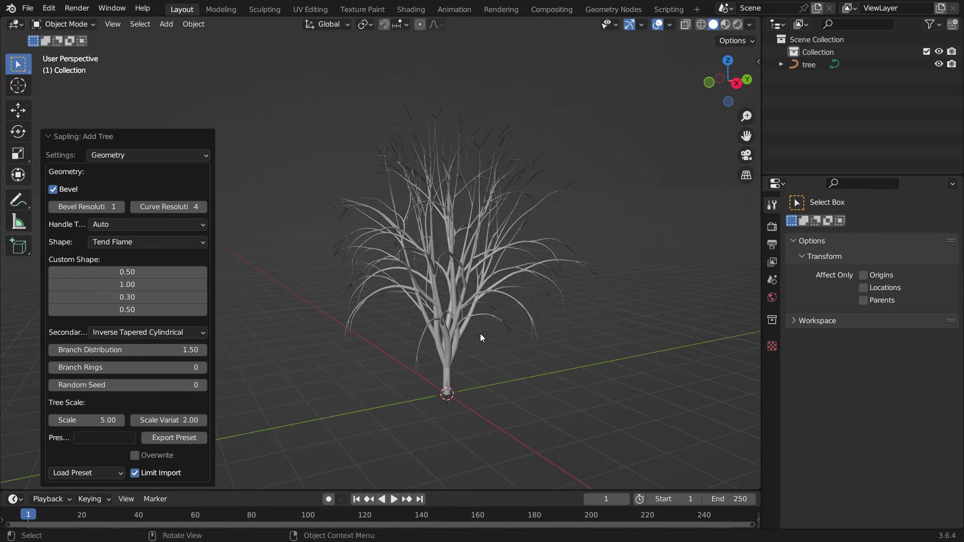
{"action": "mouse_move", "coordinate": [85, 420]}
{"action": "left_mouse_down"}
{"action": "mouse_move", "coordinate": [127, 420]}
{"action": "mouse_move", "coordinate": [102, 419]}
{"action": "left_mouse_up"}
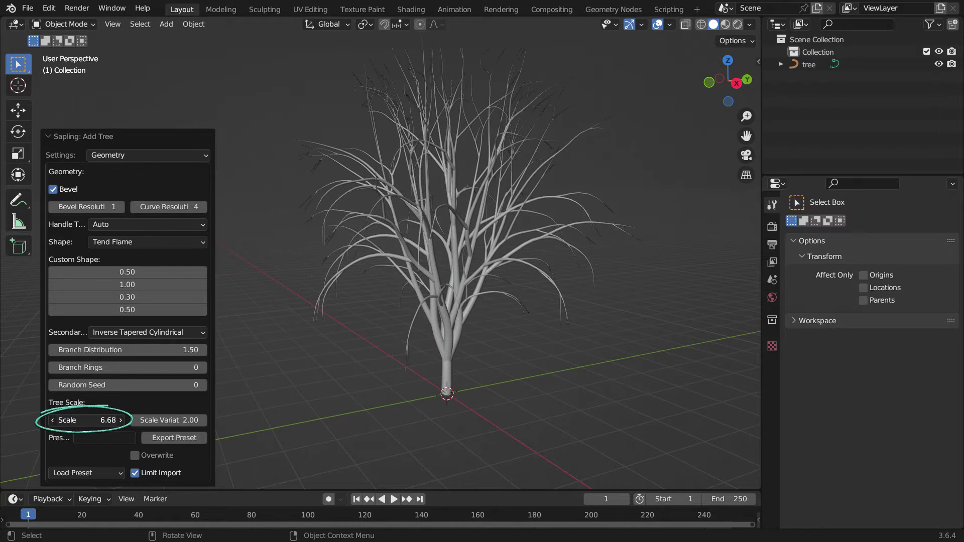
{"action": "left_click", "coordinate": [101, 418]}
{"action": "type", "text": "7"}
{"action": "key", "text": "Return"}
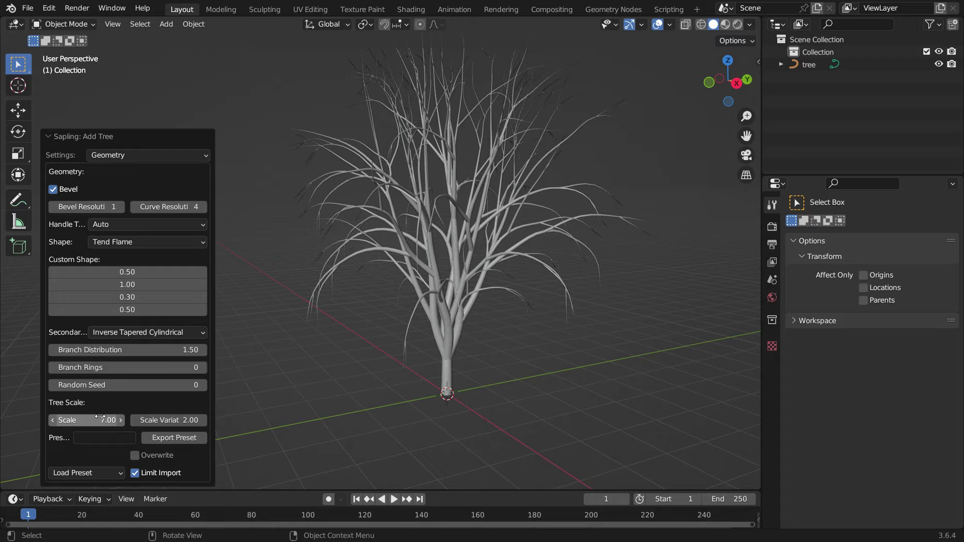
Step: Toggle Bevel off and back on, then set Curve Resolution to 2
{"action": "left_click", "coordinate": [52, 189]}
{"action": "mouse_move", "coordinate": [459, 308]}
{"action": "middle_mouse_down"}
{"action": "mouse_move", "coordinate": [408, 294]}
{"action": "mouse_move", "coordinate": [442, 309]}
{"action": "middle_mouse_up"}
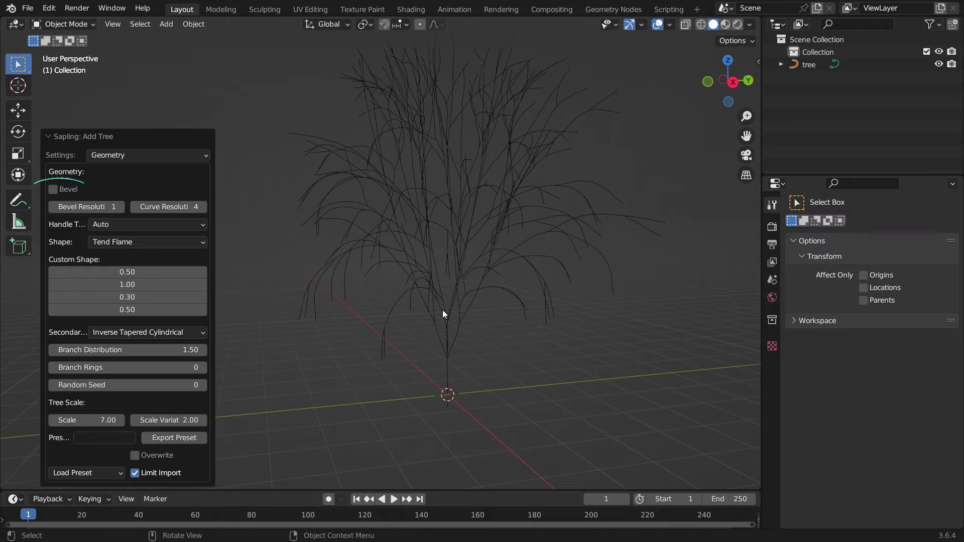
{"action": "left_click", "coordinate": [52, 190]}
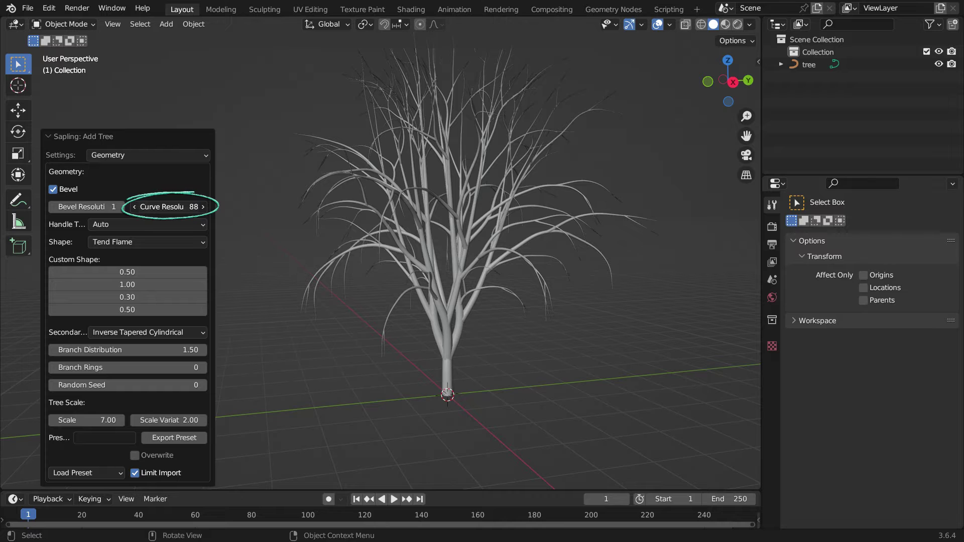
{"action": "mouse_move", "coordinate": [168, 206]}
{"action": "left_mouse_down"}
{"action": "mouse_move", "coordinate": [183, 206]}
{"action": "mouse_move", "coordinate": [173, 208]}
{"action": "left_mouse_up"}
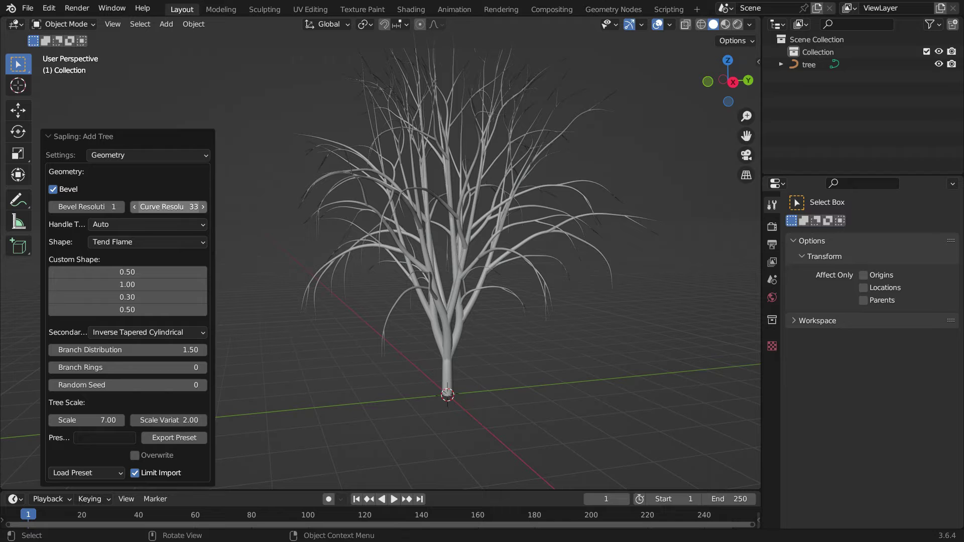
{"action": "left_click", "coordinate": [176, 207]}
{"action": "type", "text": "2"}
{"action": "key", "text": "Return"}
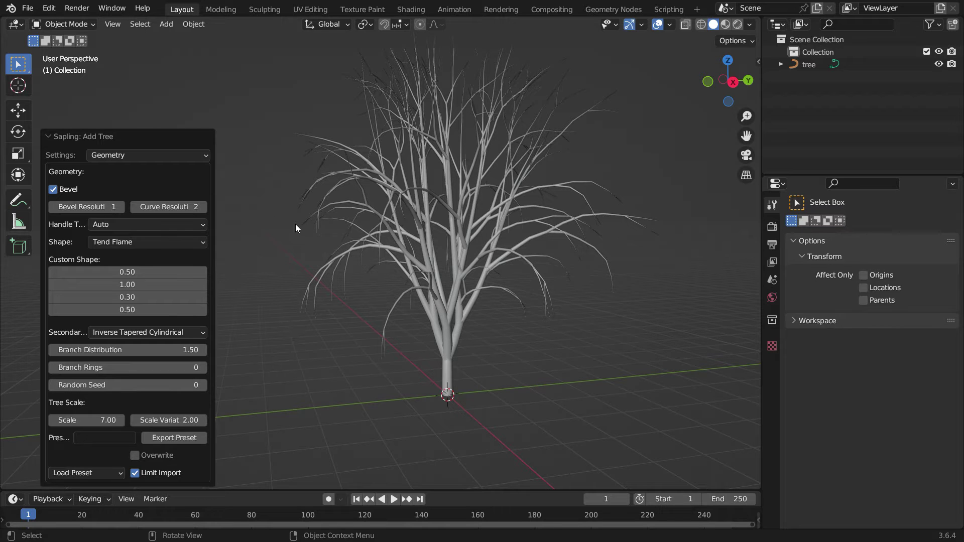
Step: In the Branch Radius settings, raise Radius Scale to 1.40
{"action": "left_click", "coordinate": [172, 156]}
{"action": "left_click", "coordinate": [162, 185]}
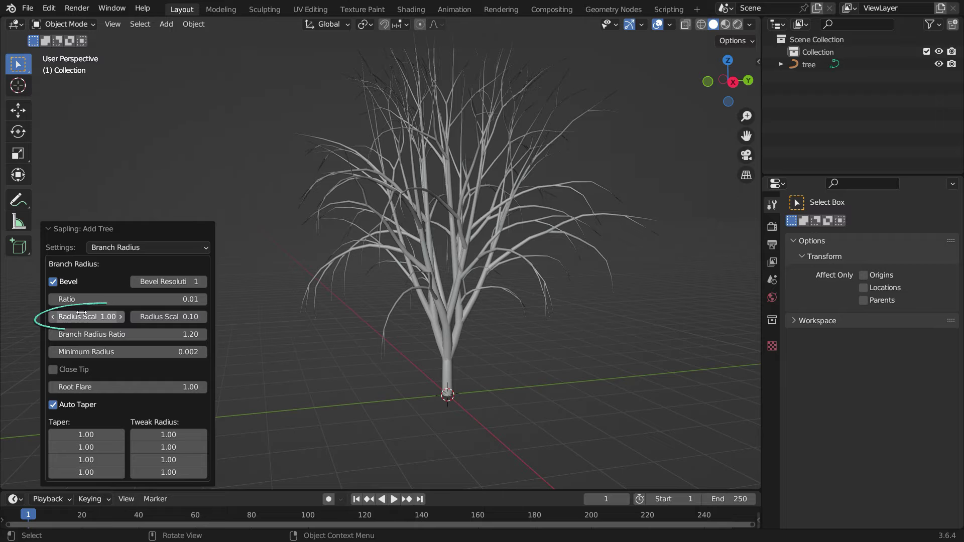
{"action": "left_click_drag", "start_coordinate": [73, 321], "coordinate": [145, 321]}
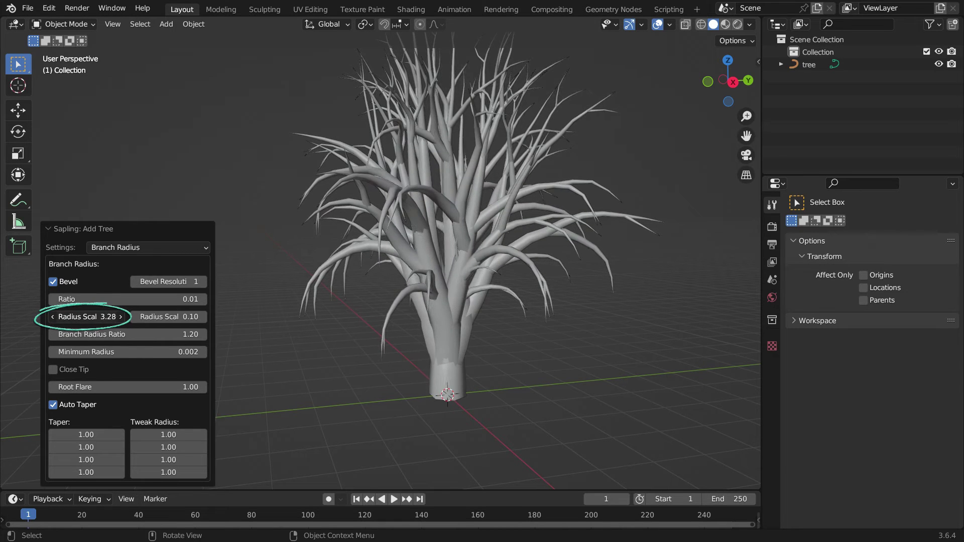
{"action": "left_click", "coordinate": [91, 319]}
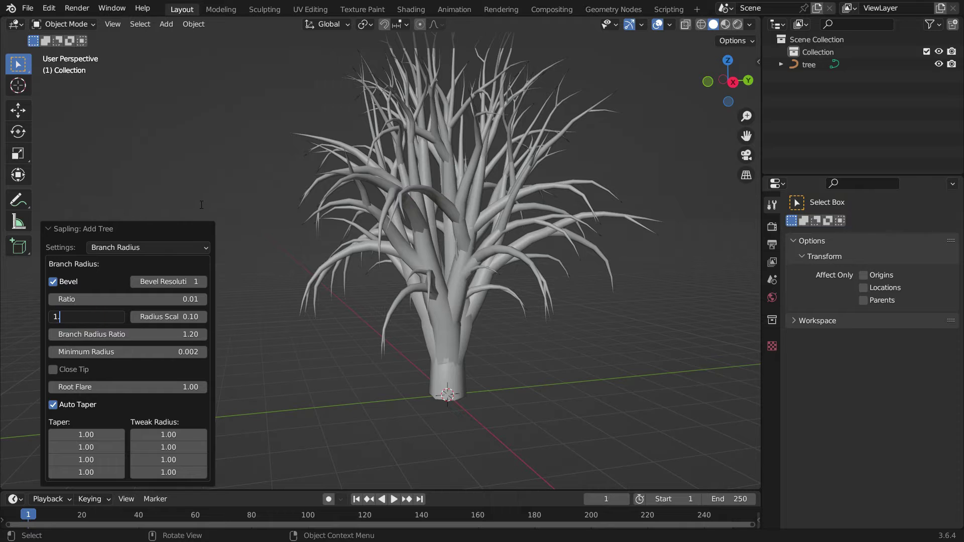
{"action": "key", "text": "Return"}
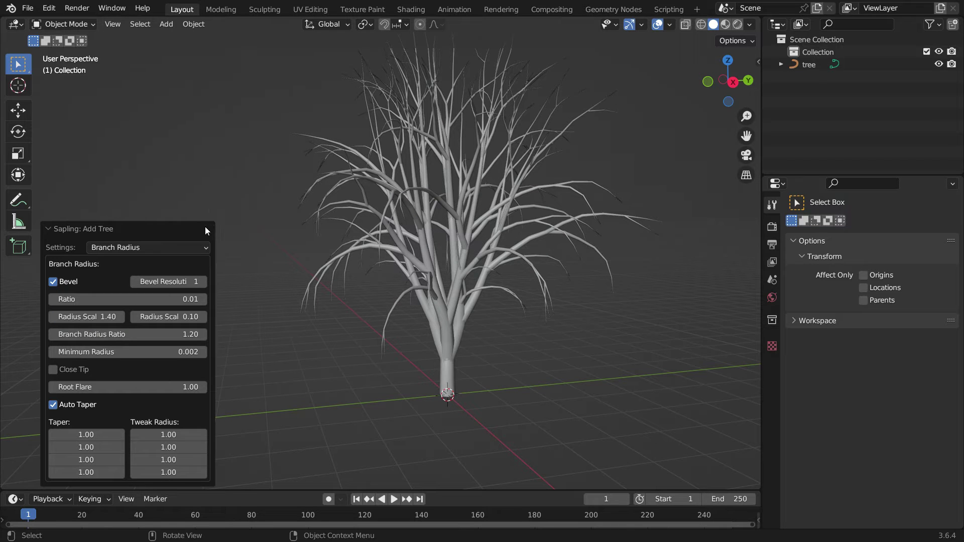
{"action": "left_click", "coordinate": [182, 248]}
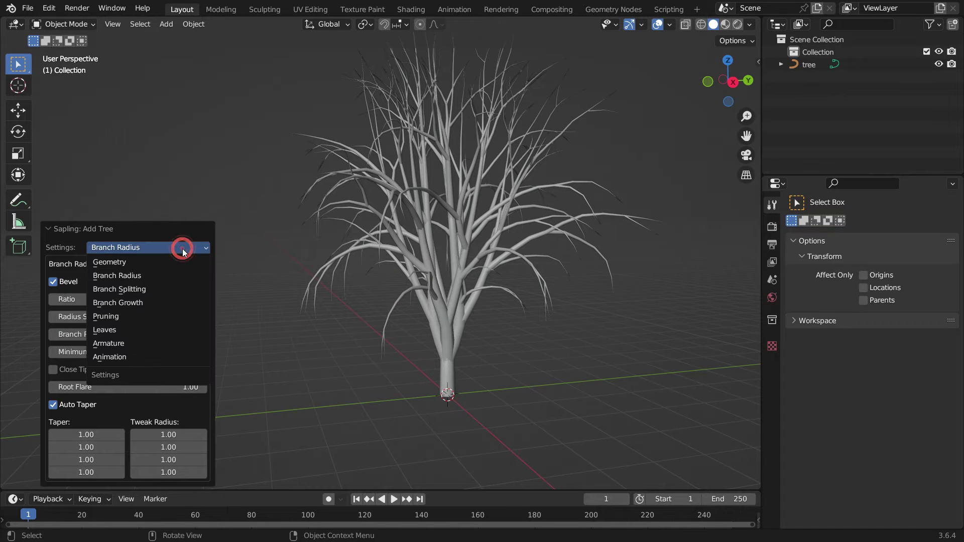
Step: In Branch Splitting, try different branching levels and settle on 2
{"action": "left_click", "coordinate": [173, 291]}
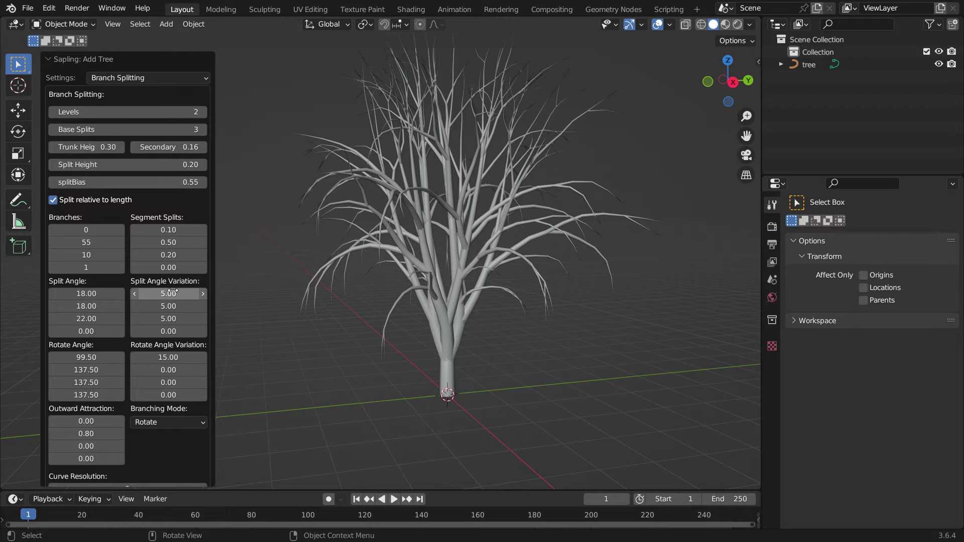
{"action": "left_click", "coordinate": [203, 112]}
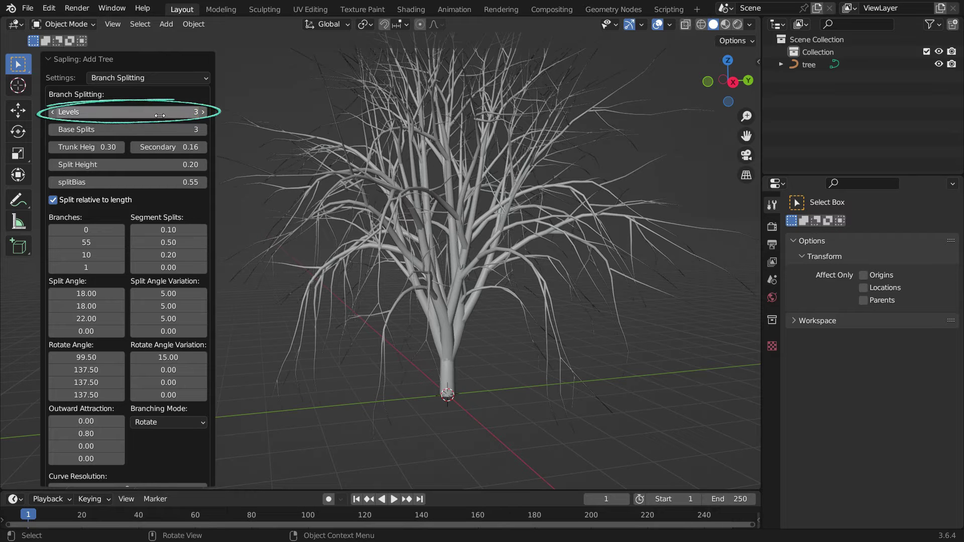
{"action": "left_click", "coordinate": [53, 112]}
{"action": "left_click", "coordinate": [53, 112]}
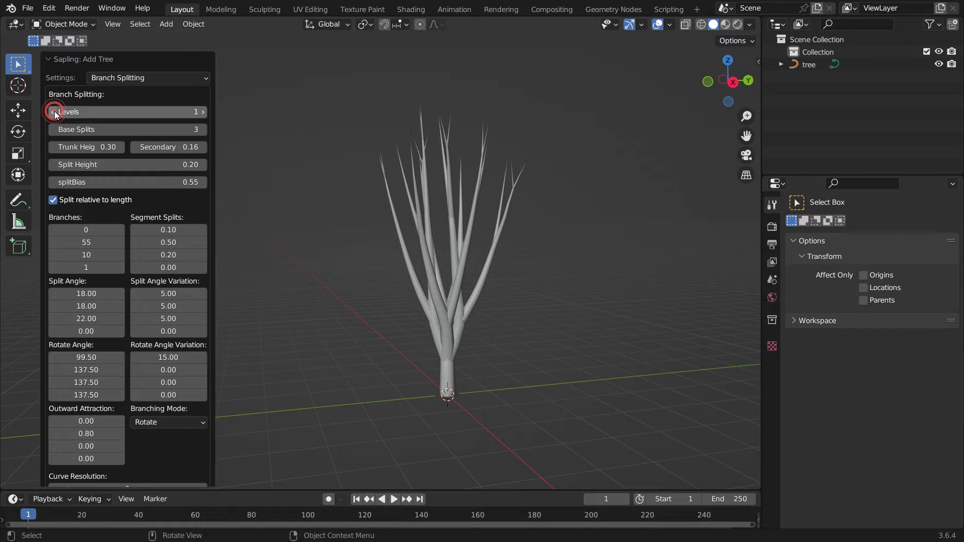
{"action": "left_click", "coordinate": [205, 113]}
{"action": "left_click", "coordinate": [205, 113]}
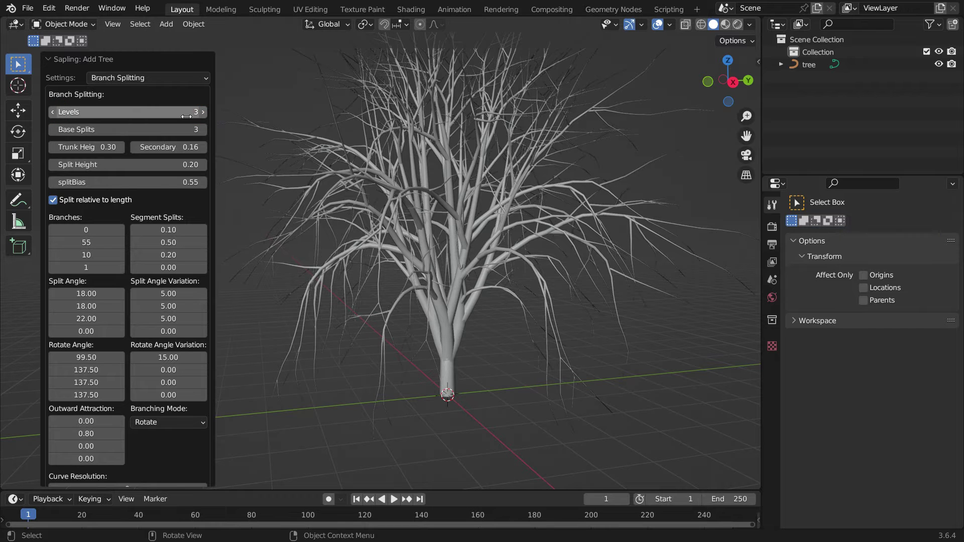
{"action": "left_click", "coordinate": [181, 112]}
{"action": "type", "text": "2"}
{"action": "key", "text": "Return"}
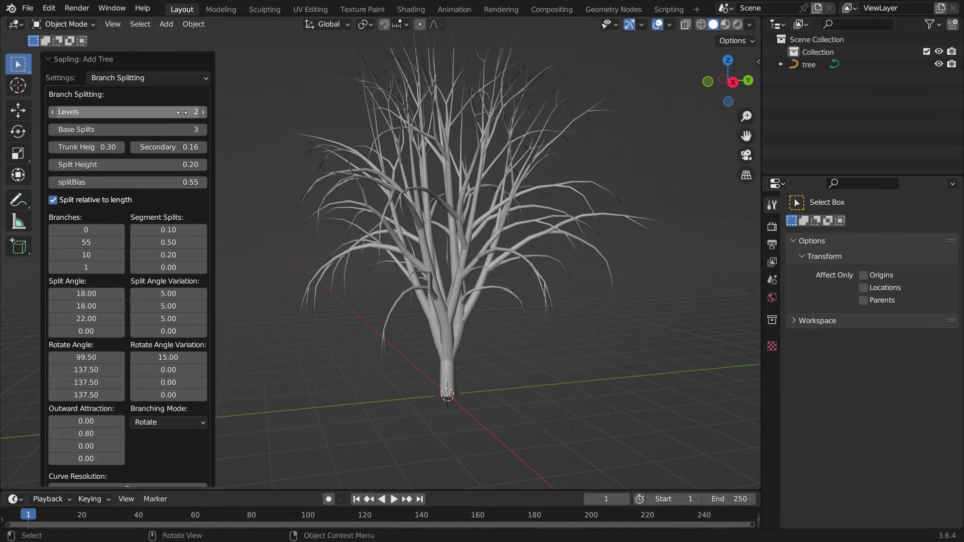
Step: Set Base Splits to 1 after testing higher and lower counts
{"action": "left_click", "coordinate": [203, 130]}
{"action": "left_click", "coordinate": [203, 130]}
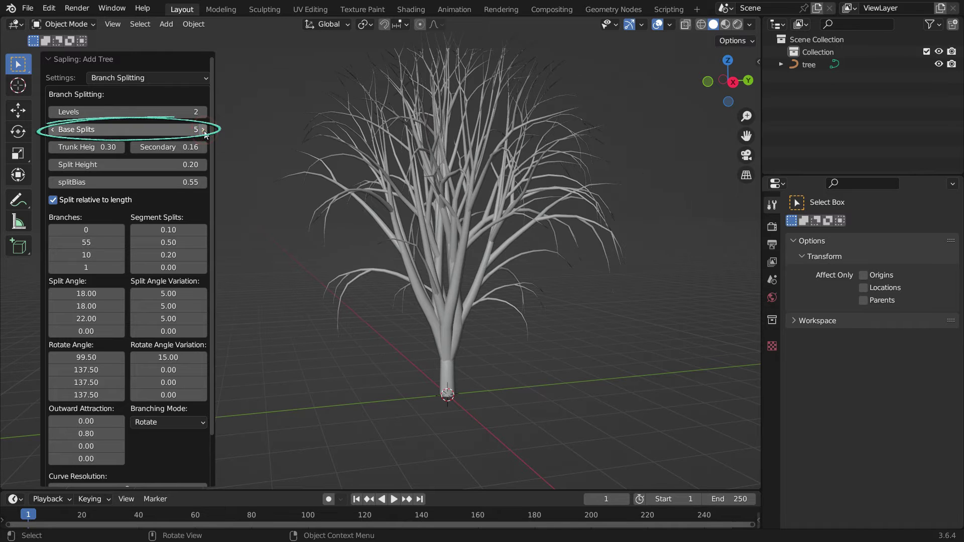
{"action": "left_click_drag", "start_coordinate": [204, 134], "coordinate": [163, 133]}
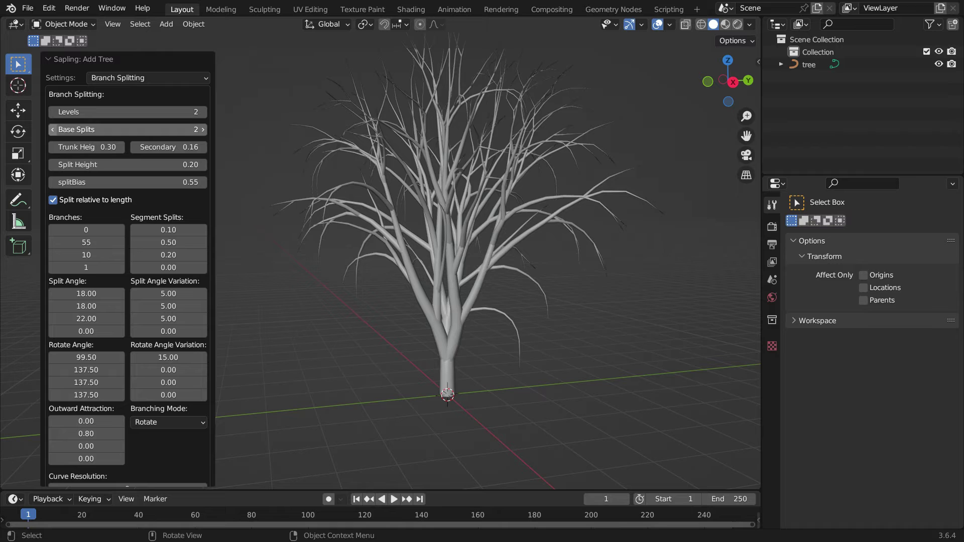
{"action": "left_click", "coordinate": [52, 130]}
{"action": "left_click", "coordinate": [52, 130]}
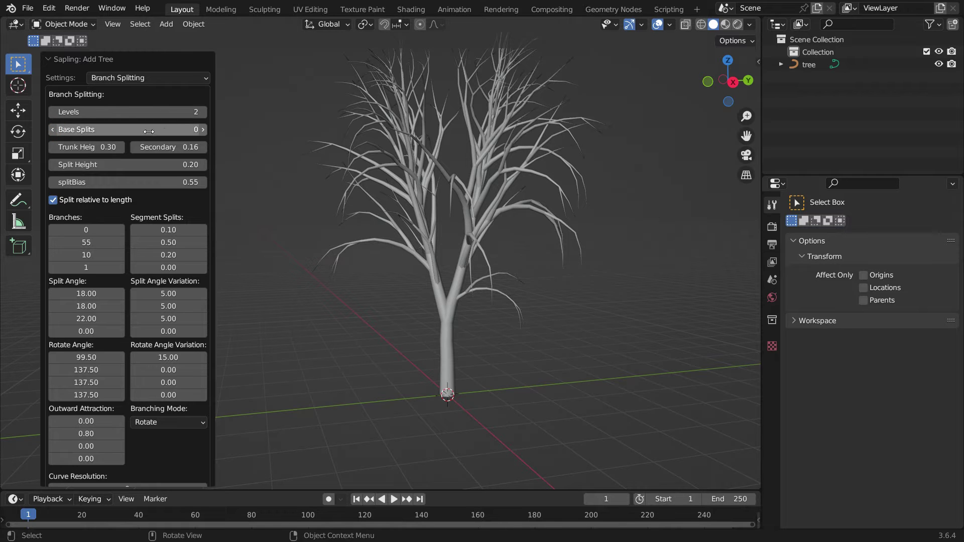
{"action": "left_click", "coordinate": [189, 130]}
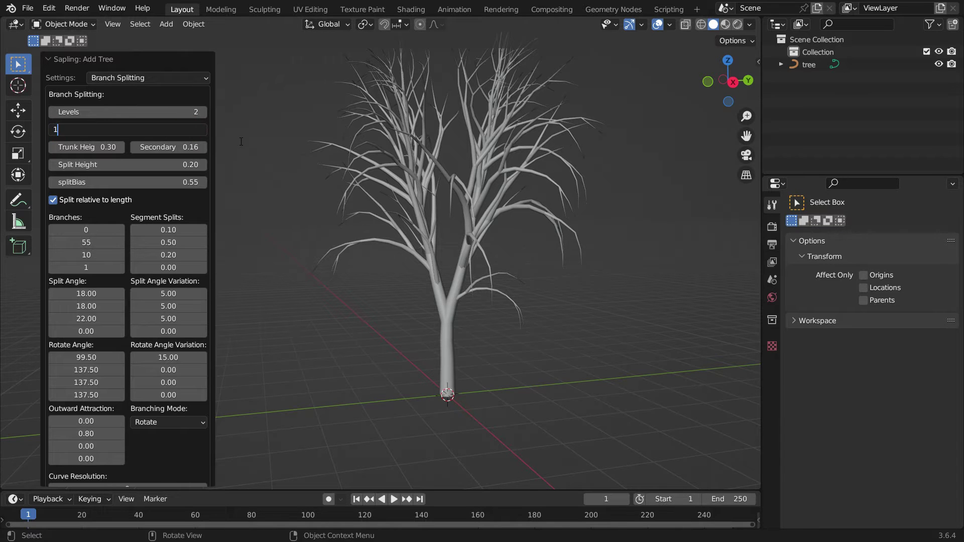
{"action": "type", "text": "1"}
{"action": "key", "text": "Return"}
{"action": "mouse_move", "coordinate": [433, 288]}
{"action": "middle_mouse_down"}
{"action": "mouse_move", "coordinate": [531, 322]}
{"action": "mouse_move", "coordinate": [552, 291]}
{"action": "mouse_move", "coordinate": [519, 293]}
{"action": "middle_mouse_up"}
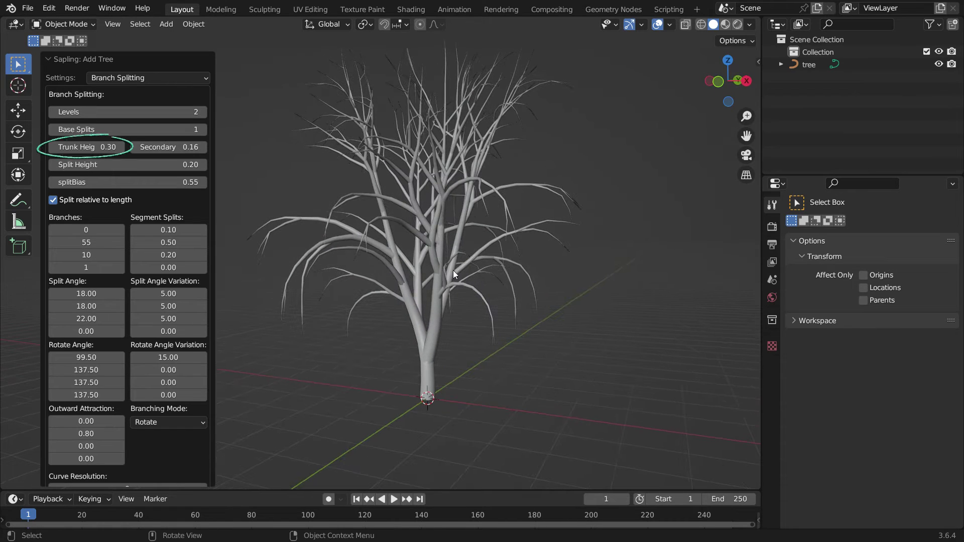
Step: Set Trunk Height to 0.40 and inspect the new trunk
{"action": "left_click", "coordinate": [100, 147]}
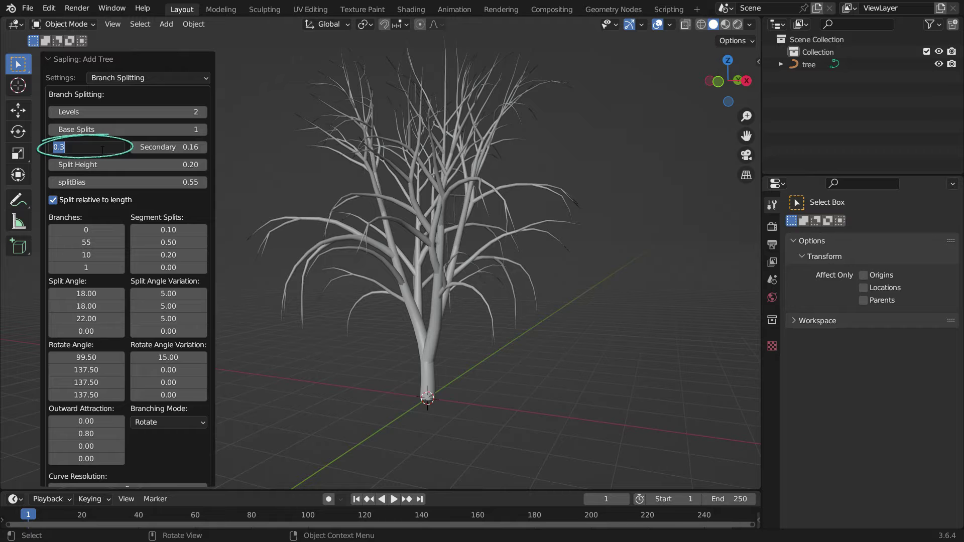
{"action": "type", "text": "0.4"}
{"action": "key", "text": "Return"}
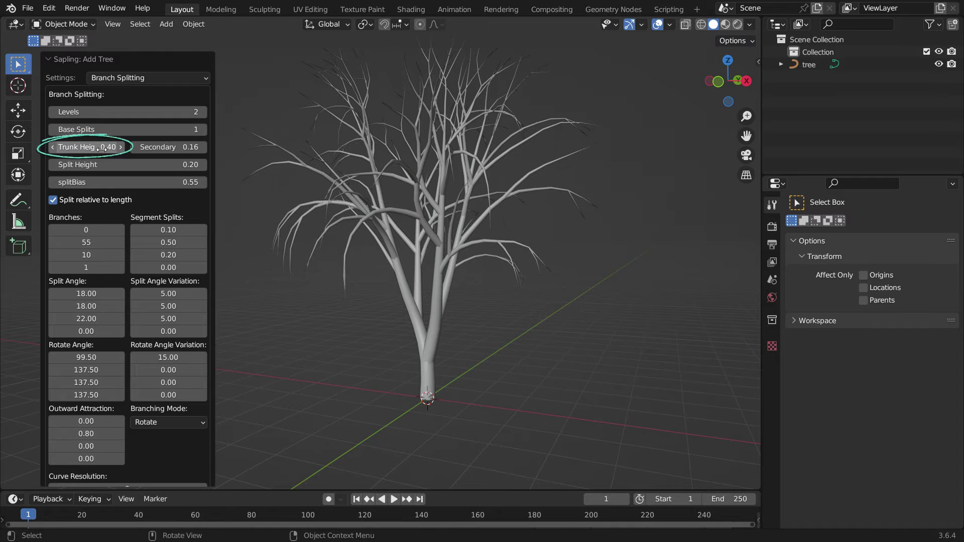
{"action": "middle_click_drag", "start_coordinate": [429, 306], "coordinate": [403, 311]}
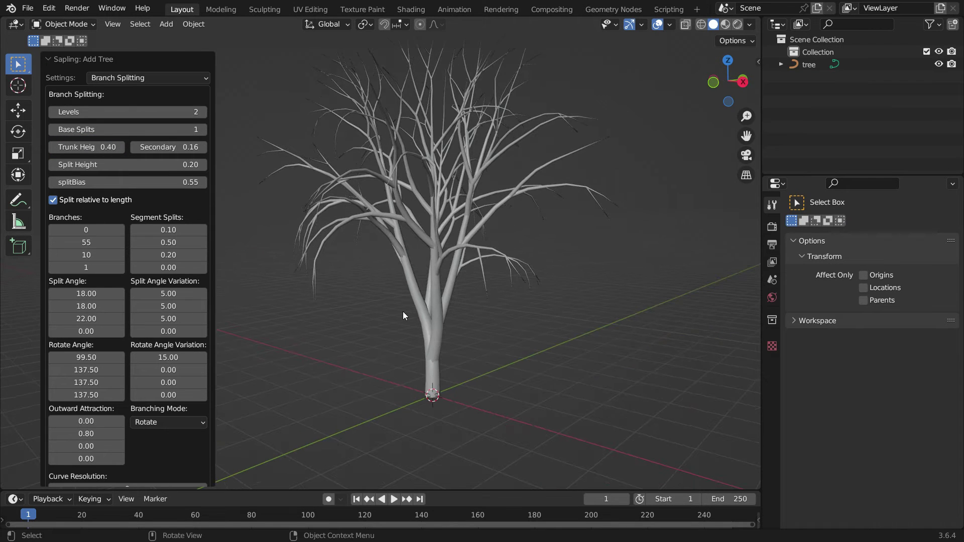
Step: In the Leaves settings, turn on Show Leaves and set the leaf count to 100
{"action": "left_click", "coordinate": [174, 79]}
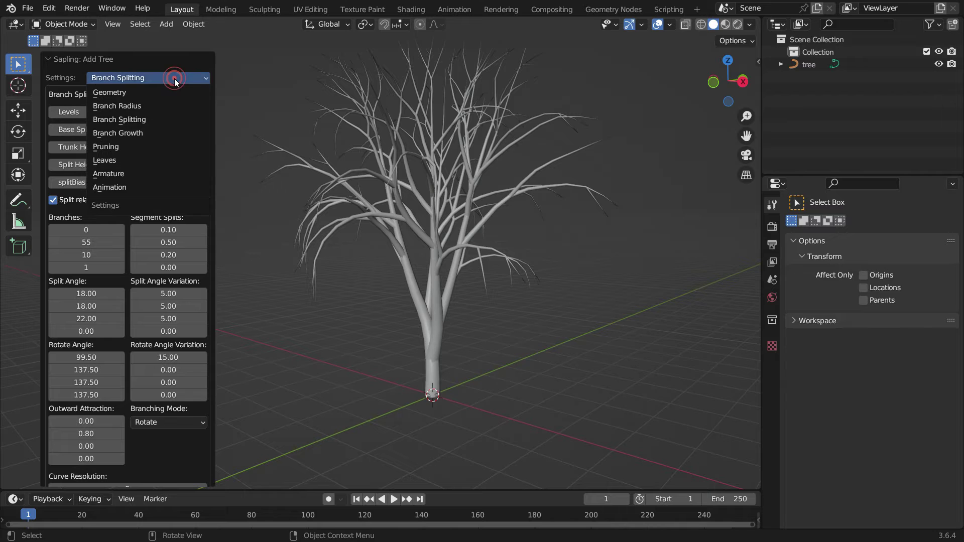
{"action": "left_click", "coordinate": [166, 159]}
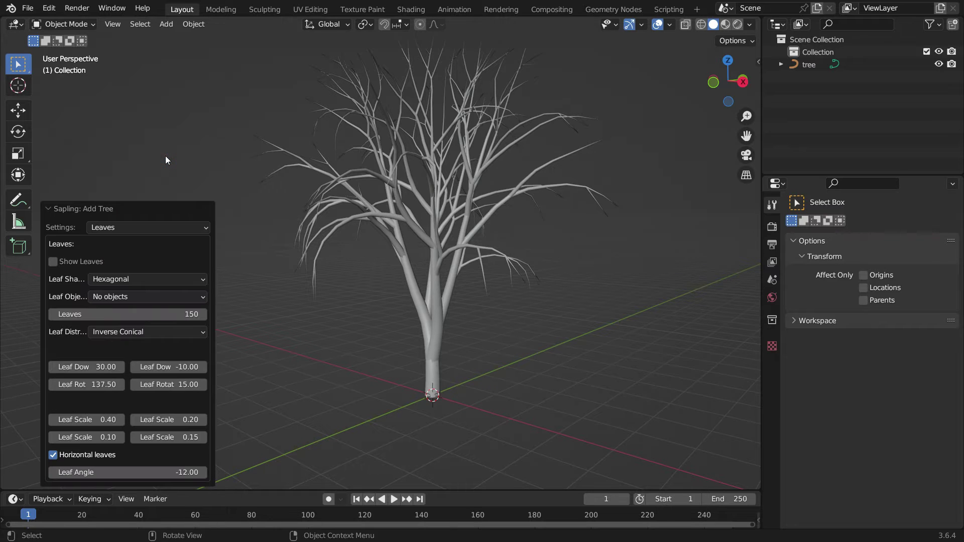
{"action": "left_click", "coordinate": [54, 261]}
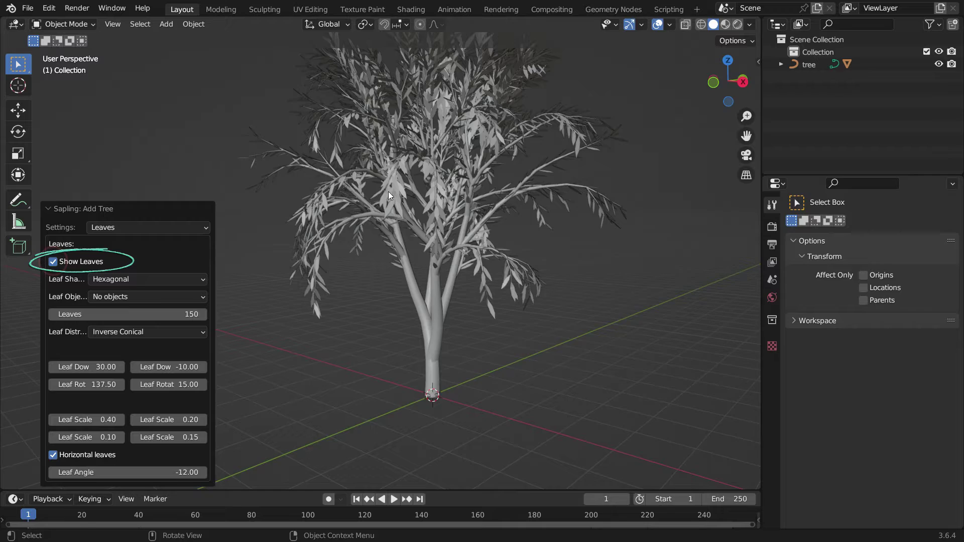
{"action": "mouse_move", "coordinate": [387, 191]}
{"action": "middle_mouse_down"}
{"action": "mouse_move", "coordinate": [376, 176]}
{"action": "mouse_move", "coordinate": [398, 176]}
{"action": "middle_mouse_up"}
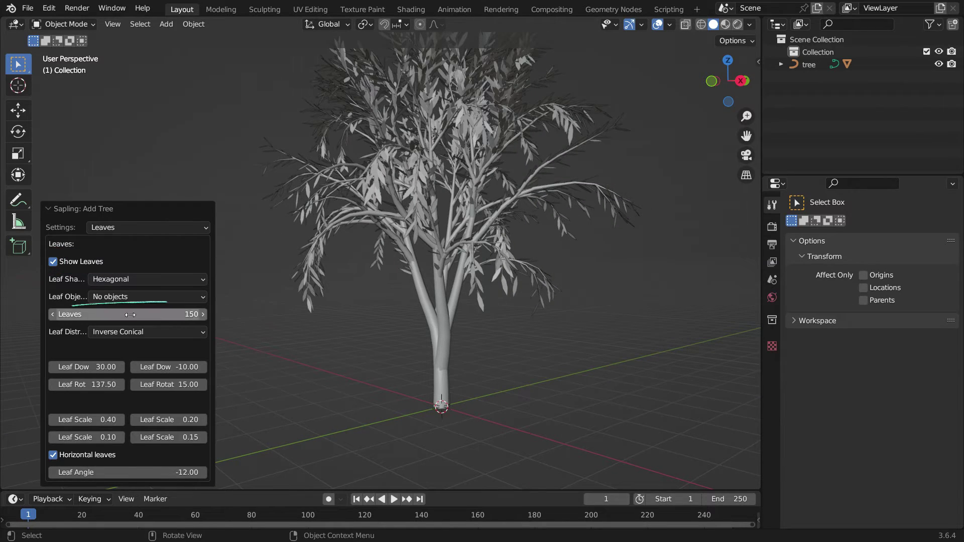
{"action": "mouse_move", "coordinate": [151, 314]}
{"action": "left_mouse_down"}
{"action": "mouse_move", "coordinate": [53, 315]}
{"action": "mouse_move", "coordinate": [96, 314]}
{"action": "mouse_move", "coordinate": [65, 314]}
{"action": "left_mouse_up"}
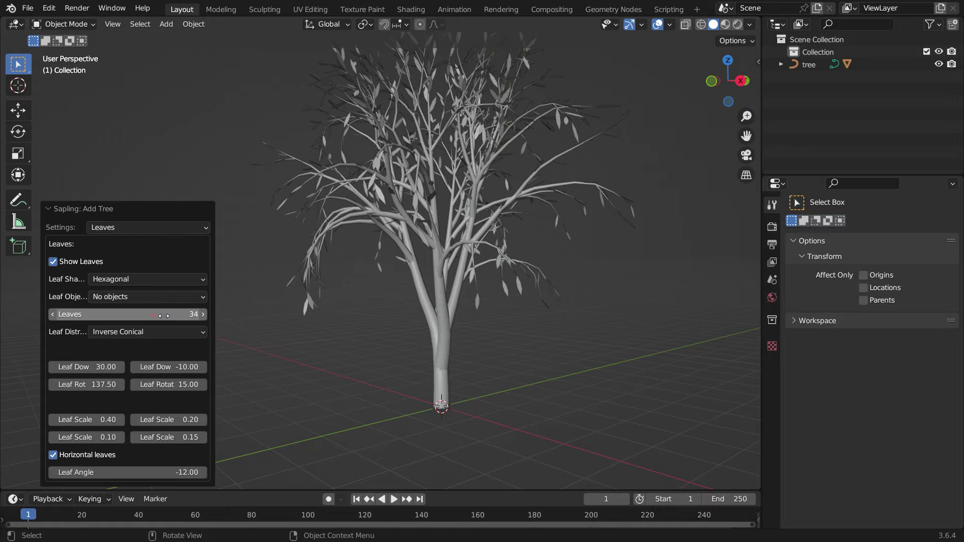
{"action": "left_click", "coordinate": [166, 314]}
{"action": "type", "text": "100"}
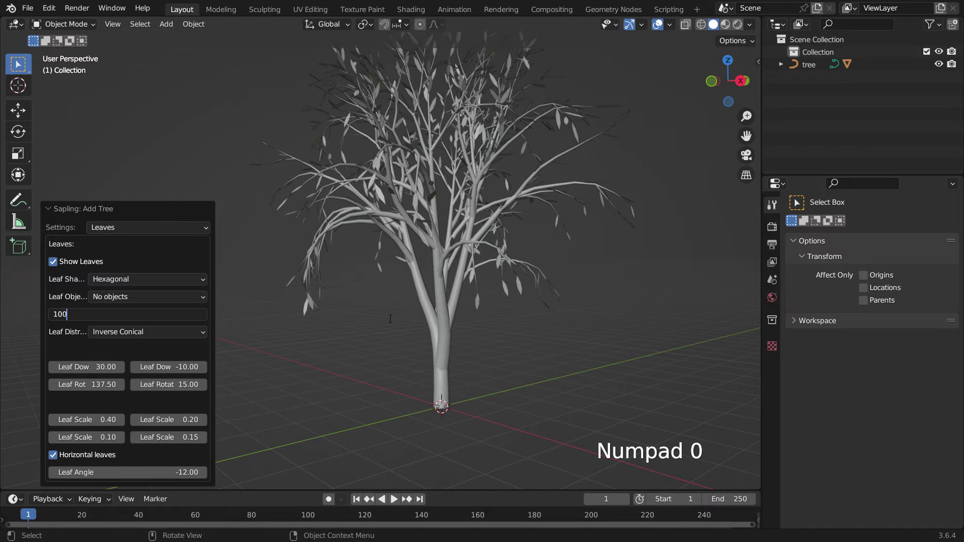
{"action": "left_click", "coordinate": [390, 318]}
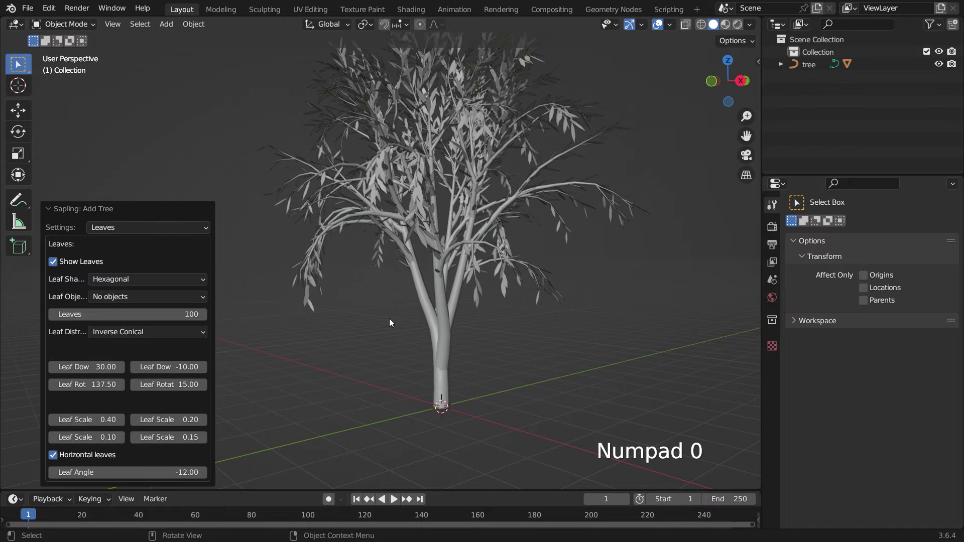
Step: Make the leaves Rectangular with a second Leaf Scale of 1.00
{"action": "left_click", "coordinate": [201, 279]}
{"action": "left_click", "coordinate": [174, 304]}
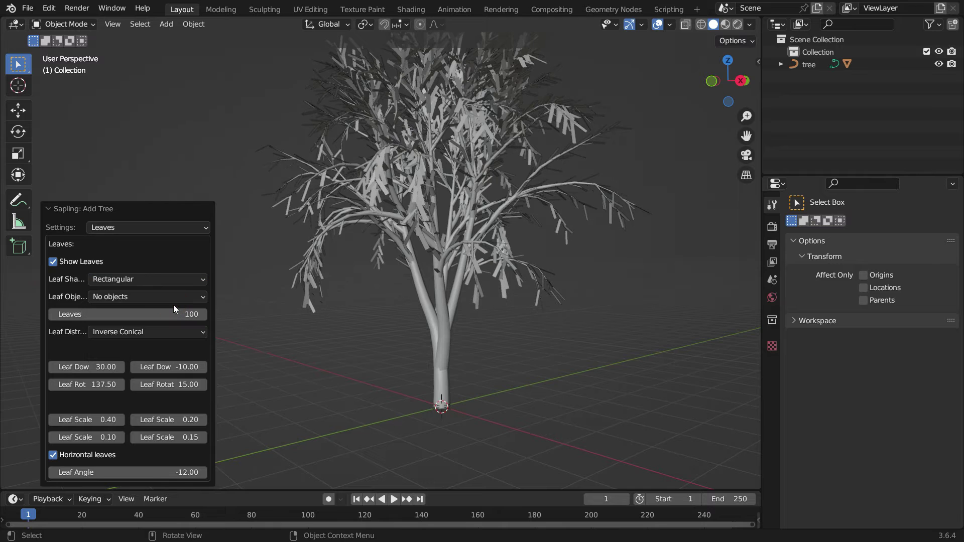
{"action": "left_click", "coordinate": [184, 419]}
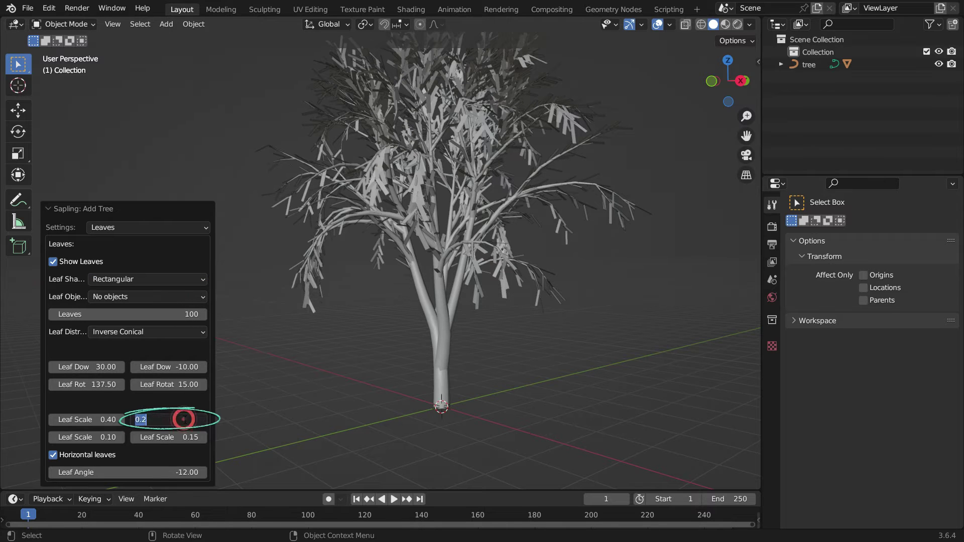
{"action": "type", "text": "1"}
{"action": "key", "text": "Return"}
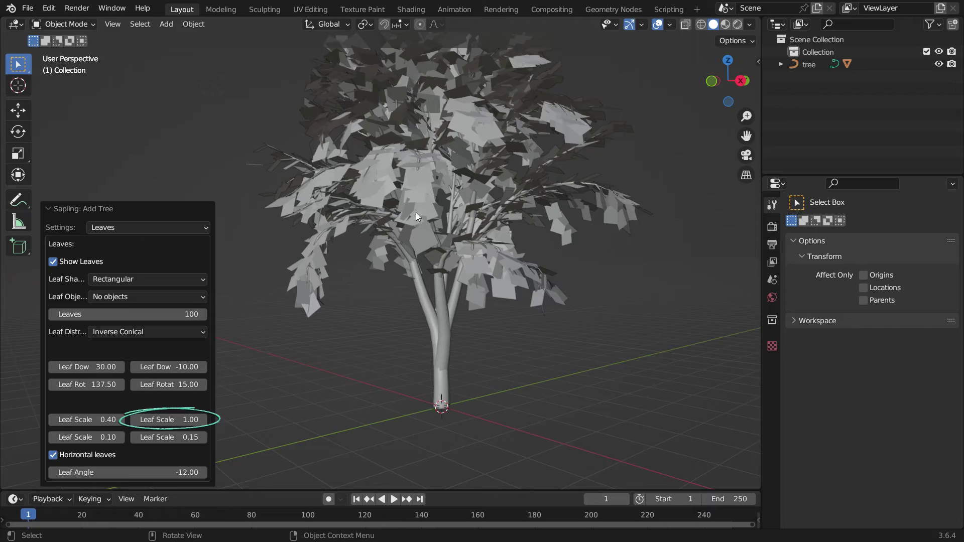
{"action": "scroll", "coordinate": [416, 213], "scroll_direction": "up", "scroll_amount": 3}
{"action": "middle_click_drag", "start_coordinate": [429, 218], "coordinate": [411, 203]}
{"action": "scroll", "coordinate": [405, 209], "scroll_direction": "down", "scroll_amount": 2}
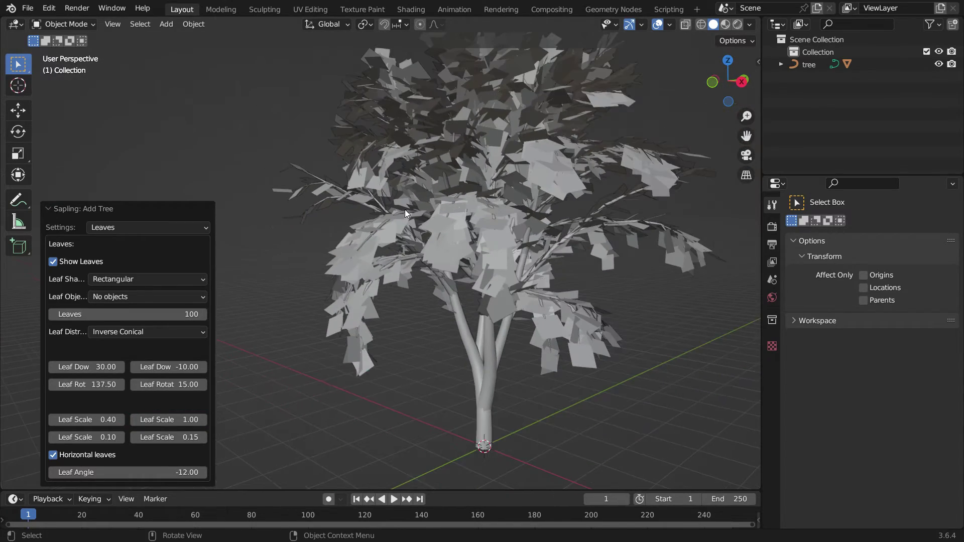
{"action": "scroll", "coordinate": [405, 210], "scroll_direction": "down", "scroll_amount": 1}
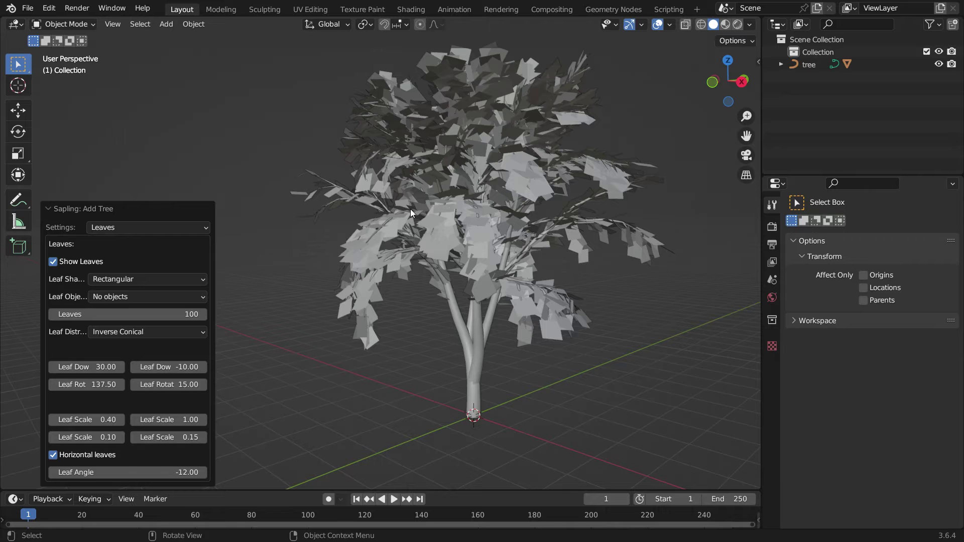
Step: Enable Use Armature in the Armature settings
{"action": "left_click", "coordinate": [194, 229]}
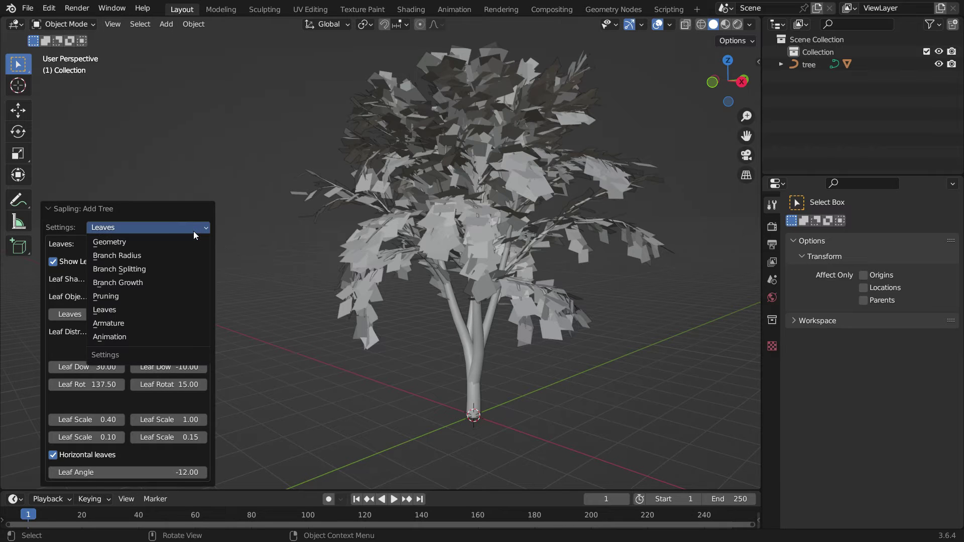
{"action": "left_click", "coordinate": [159, 324]}
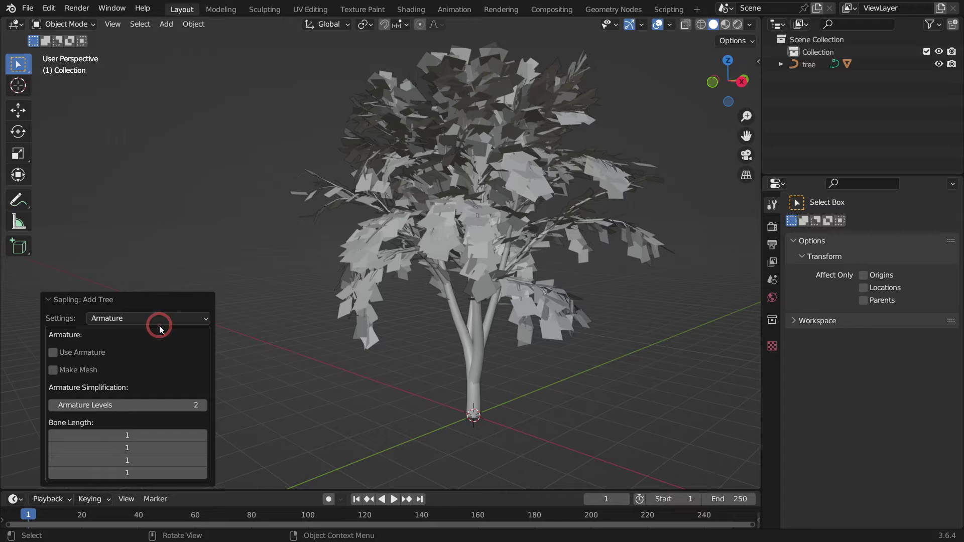
{"action": "left_click", "coordinate": [53, 352]}
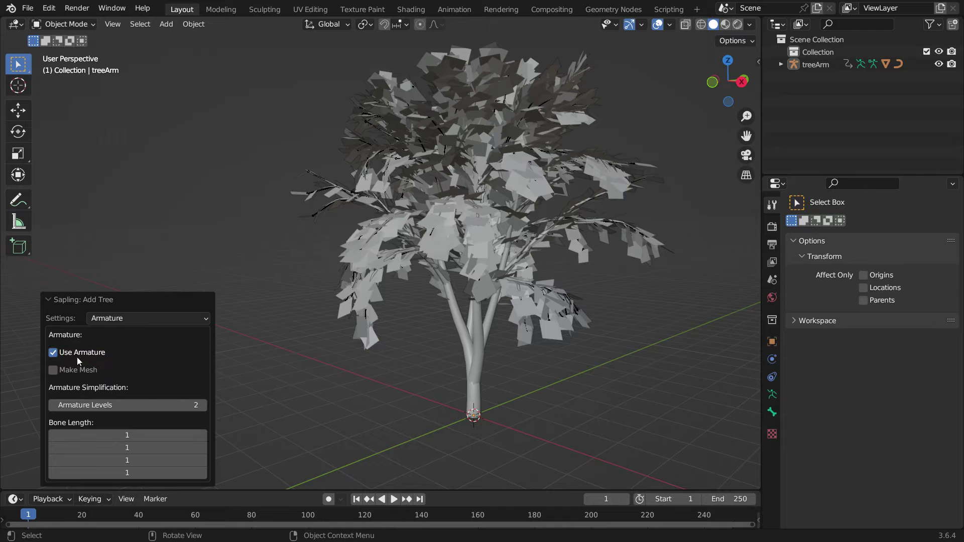
Step: Turn on Armature Animation and Leaf Animation, then play, stop and rewind the sway
{"action": "left_click", "coordinate": [149, 315]}
{"action": "left_click", "coordinate": [146, 426]}
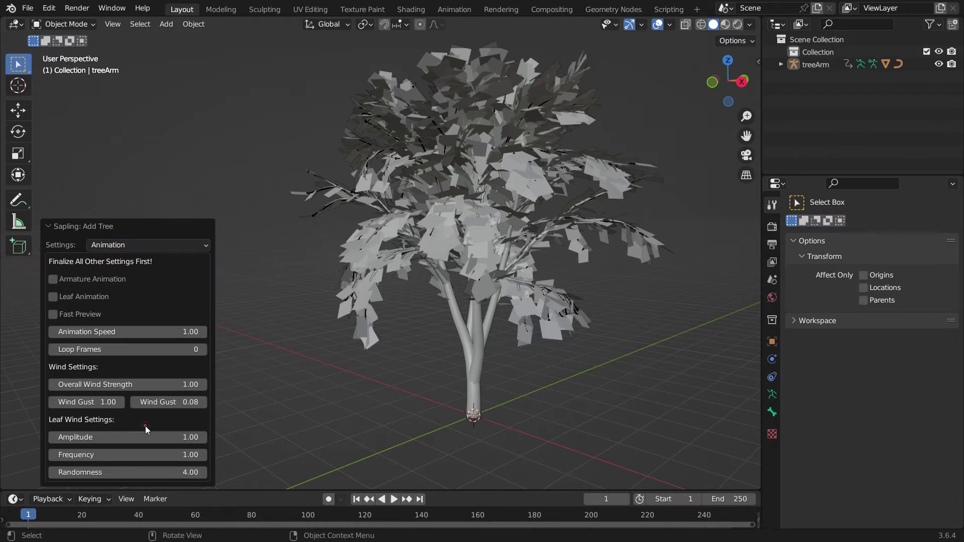
{"action": "left_click", "coordinate": [53, 280]}
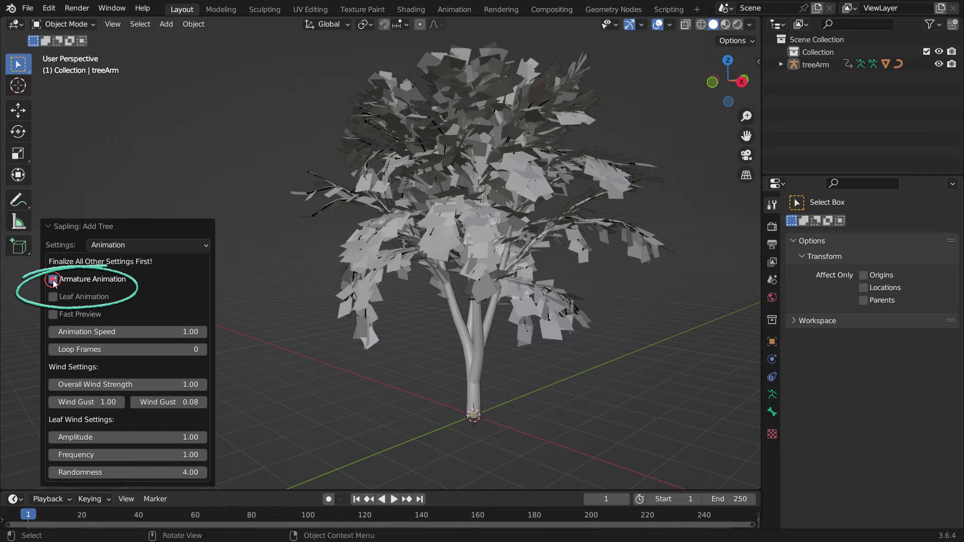
{"action": "left_click", "coordinate": [62, 300]}
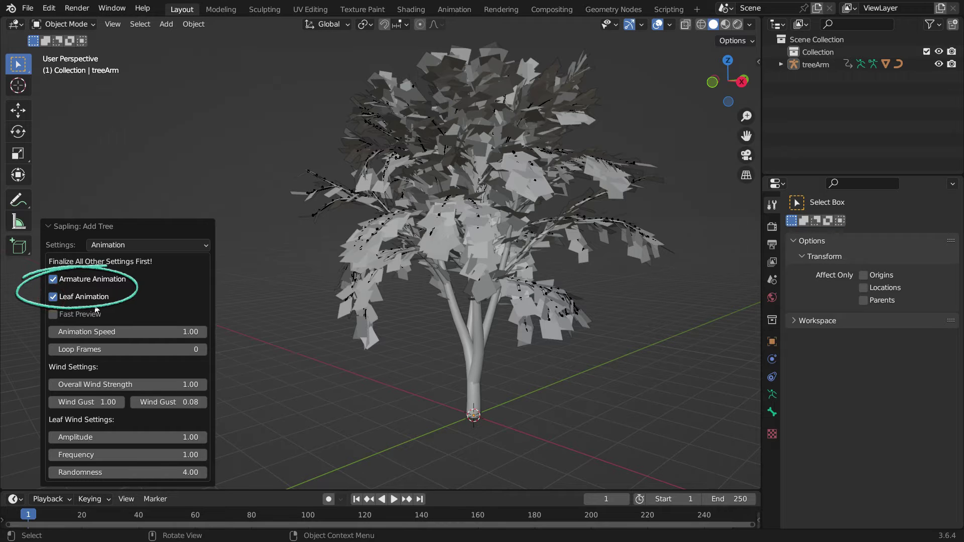
{"action": "left_click", "coordinate": [395, 499]}
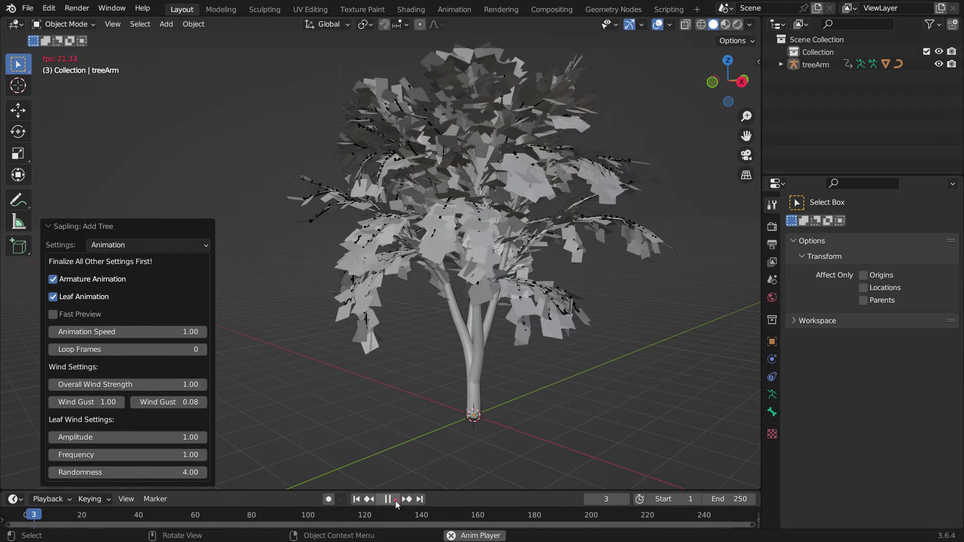
{"action": "middle_click_drag", "start_coordinate": [416, 364], "coordinate": [506, 291]}
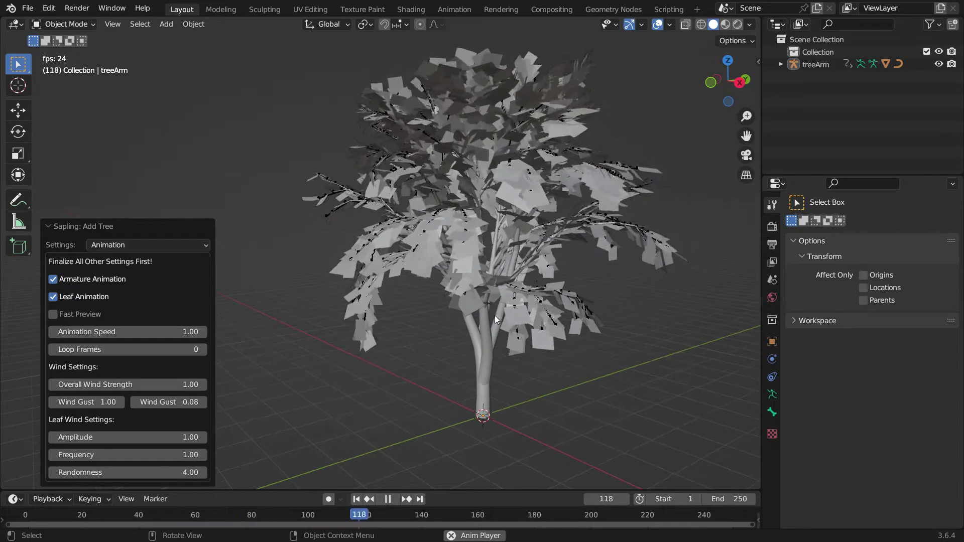
{"action": "left_click", "coordinate": [390, 500]}
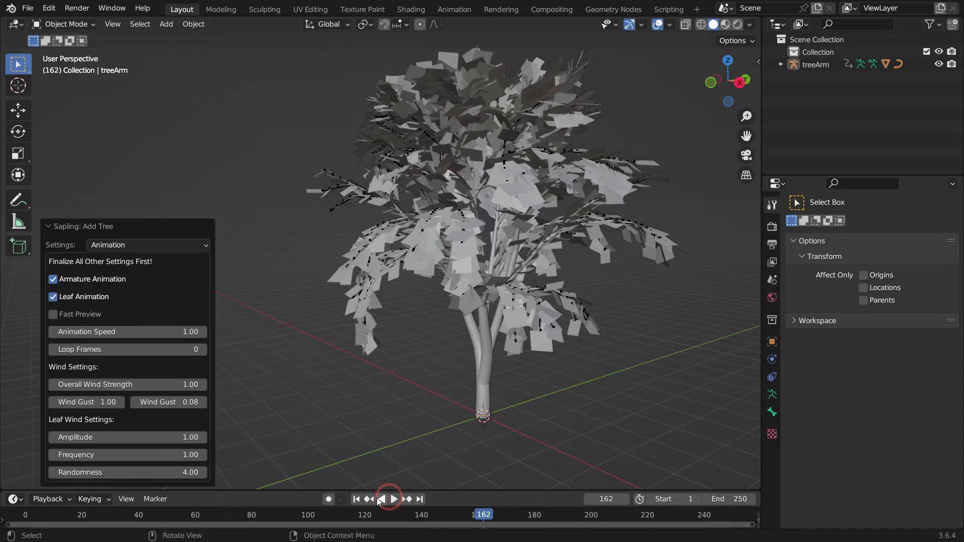
{"action": "left_click", "coordinate": [356, 499]}
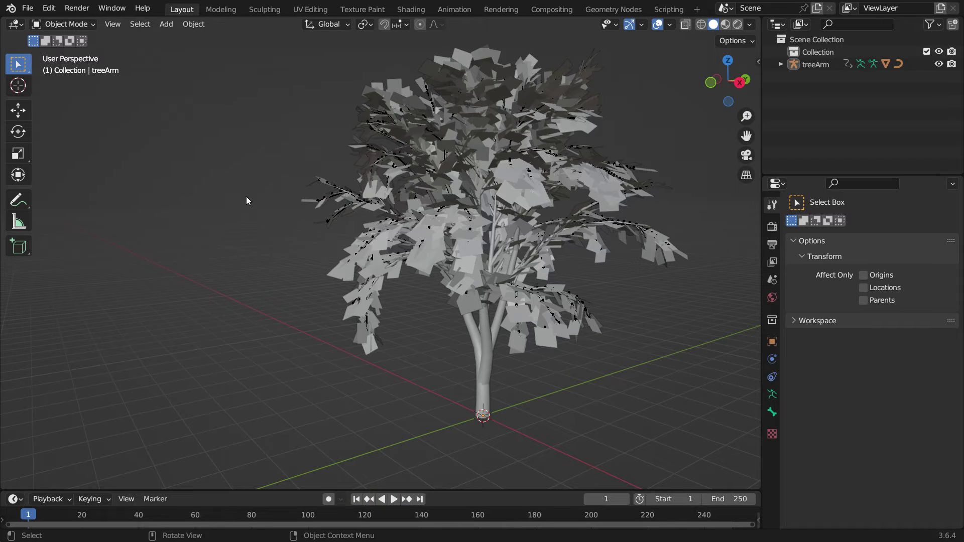
Step: Set Overall Wind Strength to 8 and test-play the animation, then rewind
{"action": "key", "text": "F9"}
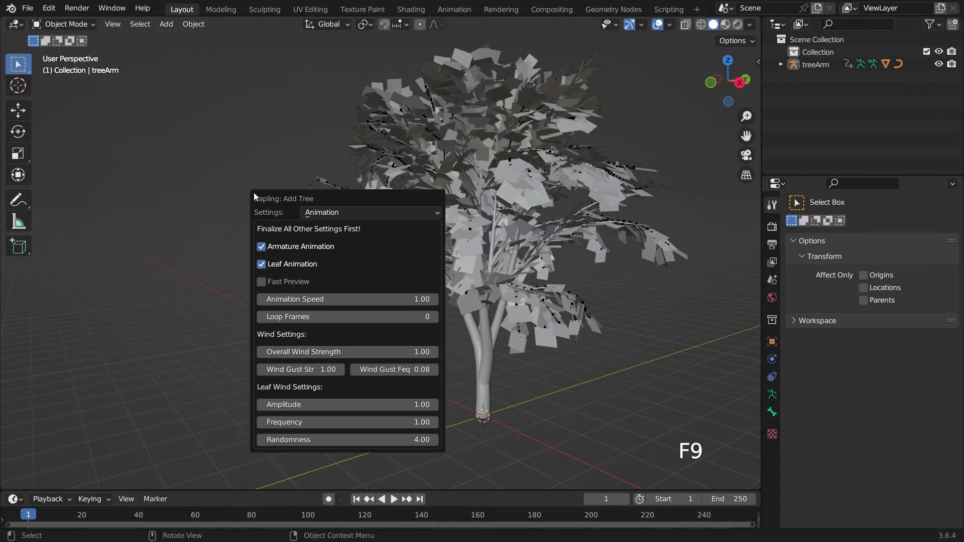
{"action": "left_click_drag", "start_coordinate": [301, 200], "coordinate": [168, 147]}
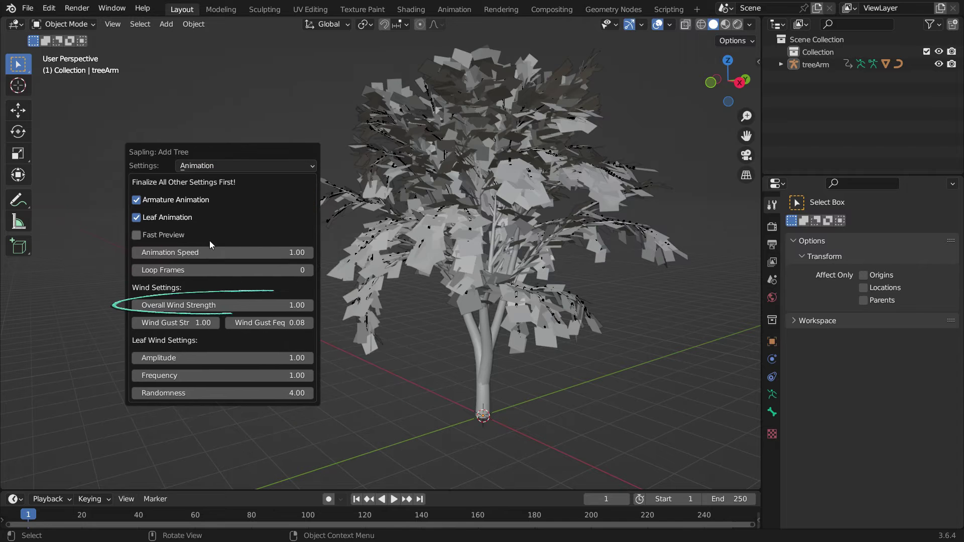
{"action": "double_click", "coordinate": [265, 304]}
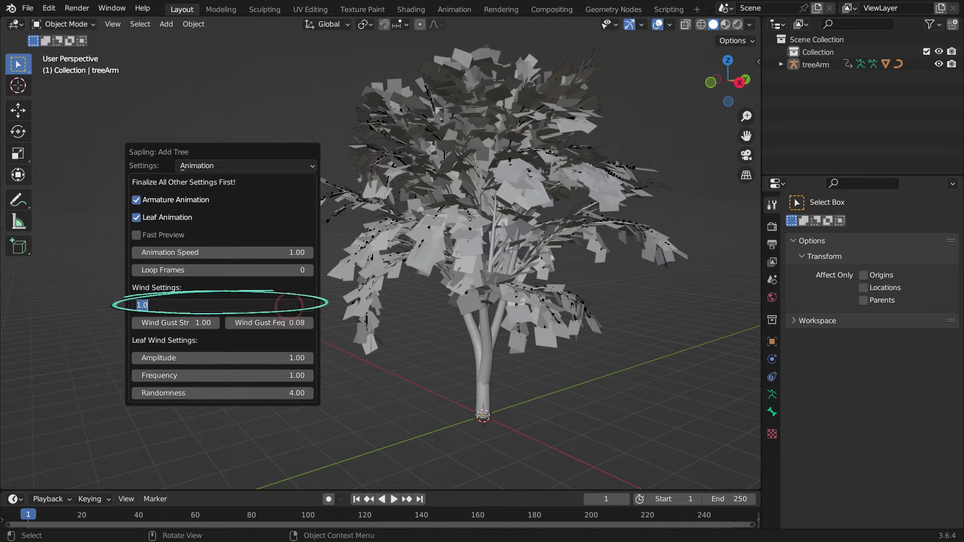
{"action": "key", "text": "Return"}
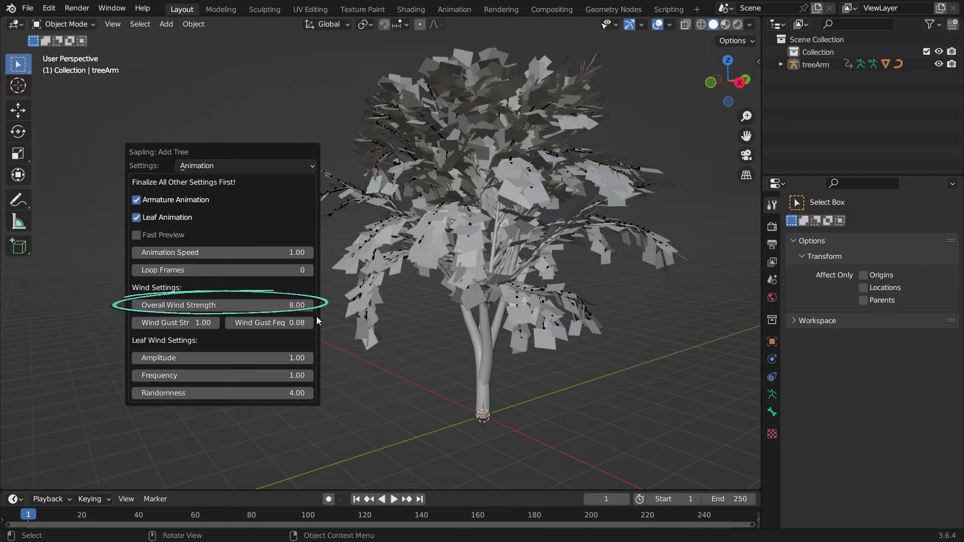
{"action": "left_click", "coordinate": [394, 499]}
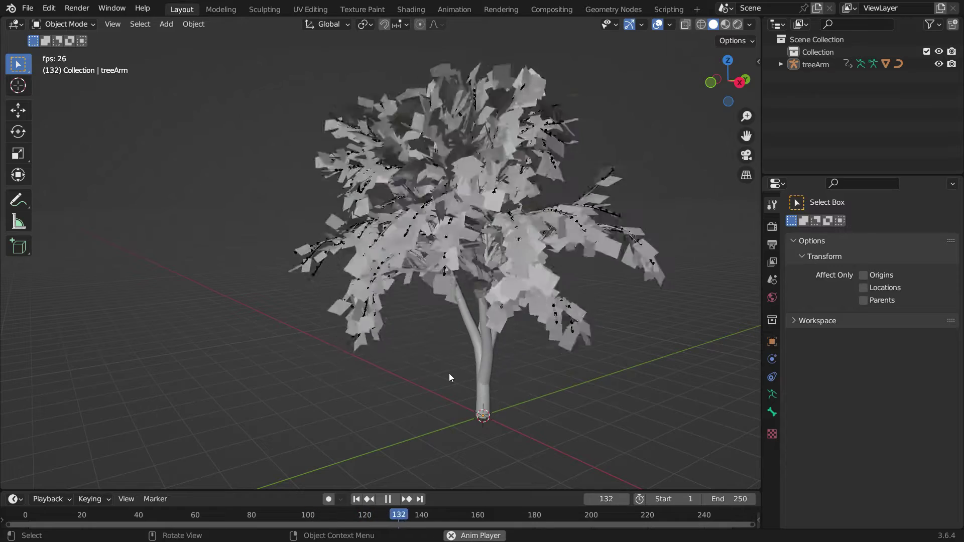
{"action": "left_click", "coordinate": [393, 499]}
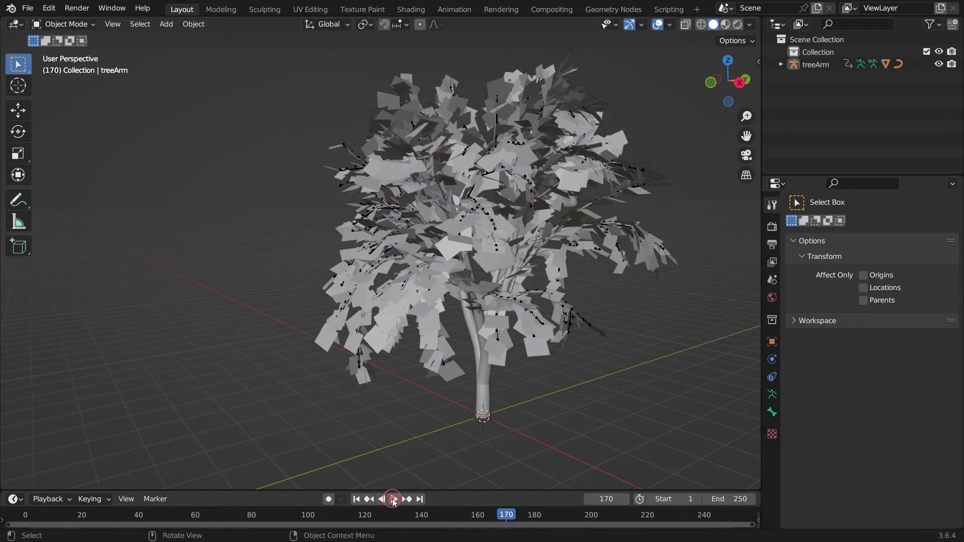
{"action": "left_click", "coordinate": [356, 499]}
Step: Lower Overall Wind Strength to 1.2 and replay the gentler sway from frame 1
{"action": "key", "text": "F9"}
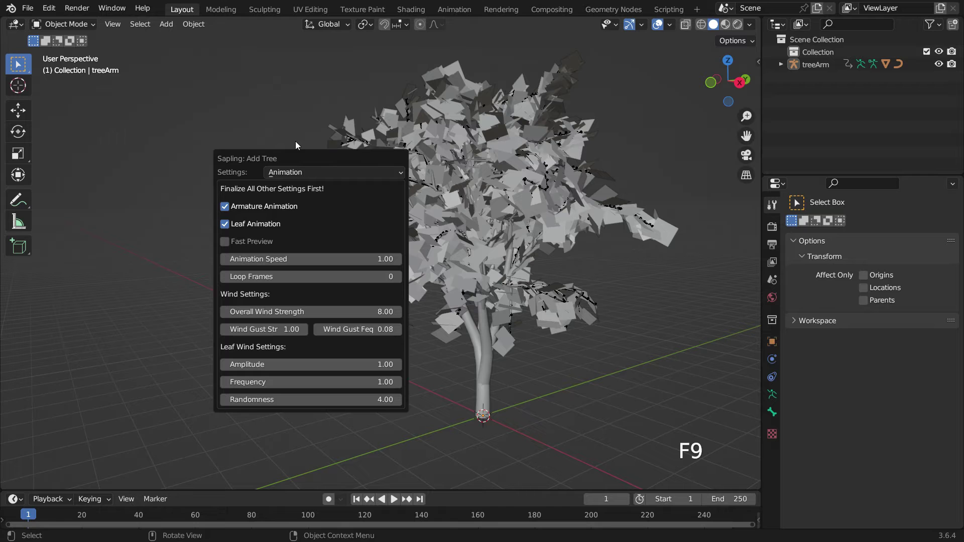
{"action": "left_click_drag", "start_coordinate": [314, 156], "coordinate": [225, 125]}
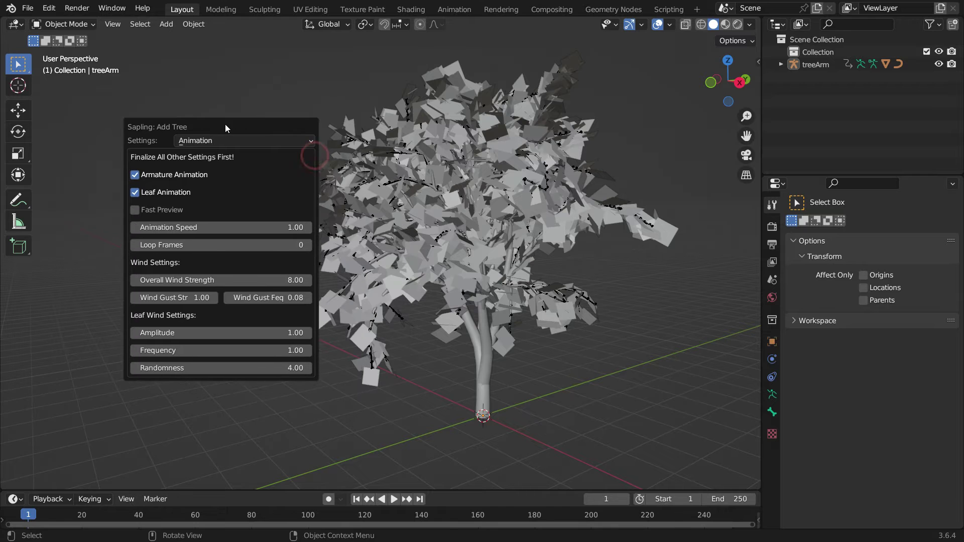
{"action": "left_click", "coordinate": [281, 280]}
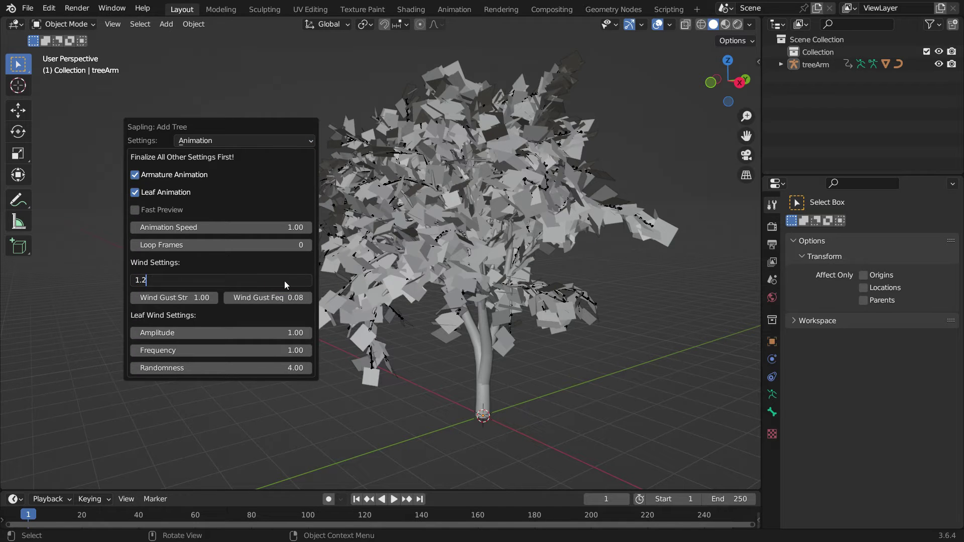
{"action": "type", "text": "1.2"}
{"action": "key", "text": "Return"}
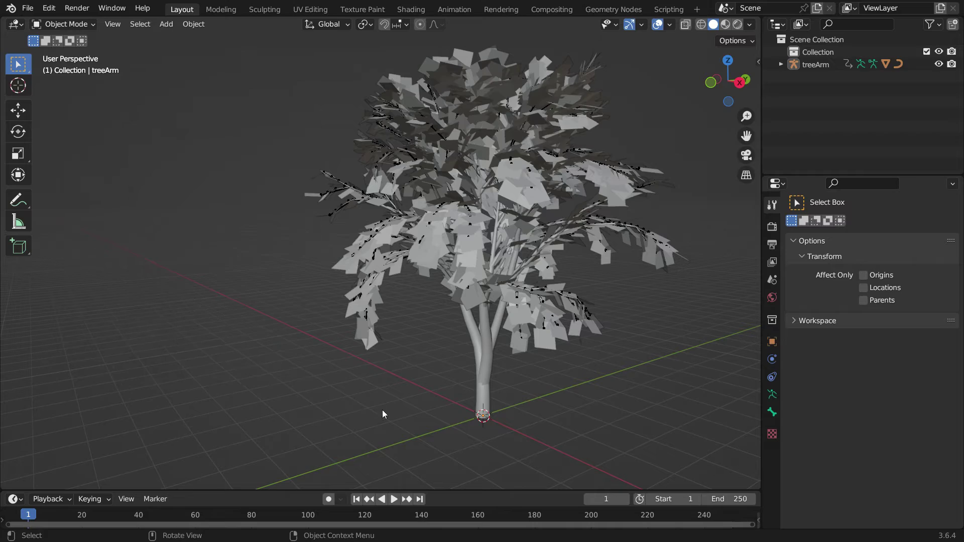
{"action": "left_click", "coordinate": [394, 499]}
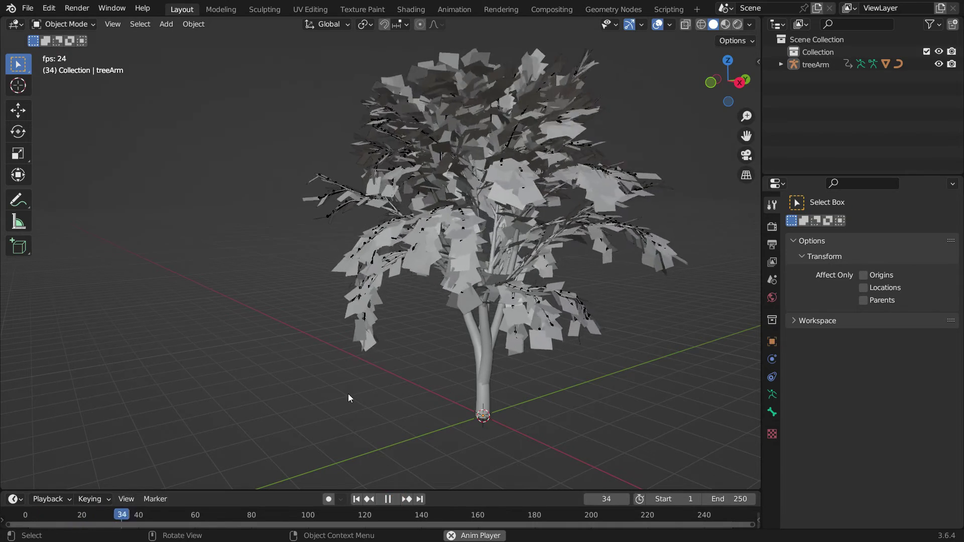
{"action": "middle_click_drag", "start_coordinate": [469, 324], "coordinate": [492, 320]}
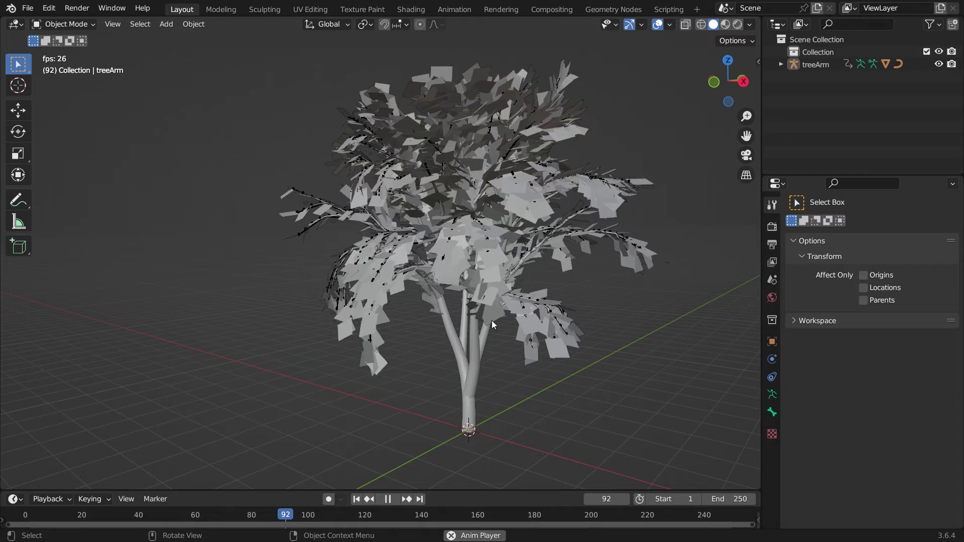
{"action": "left_click", "coordinate": [357, 499]}
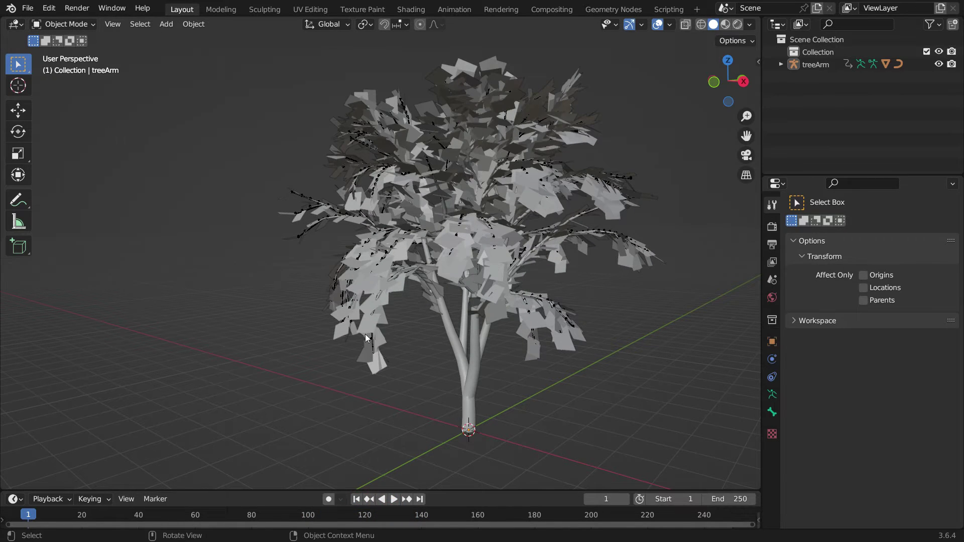
Step: Browse the Branch Radius, Pruning and Geometry settings, then switch the viewport to Rendered shading
{"action": "key", "text": "F9"}
{"action": "left_click", "coordinate": [300, 176]}
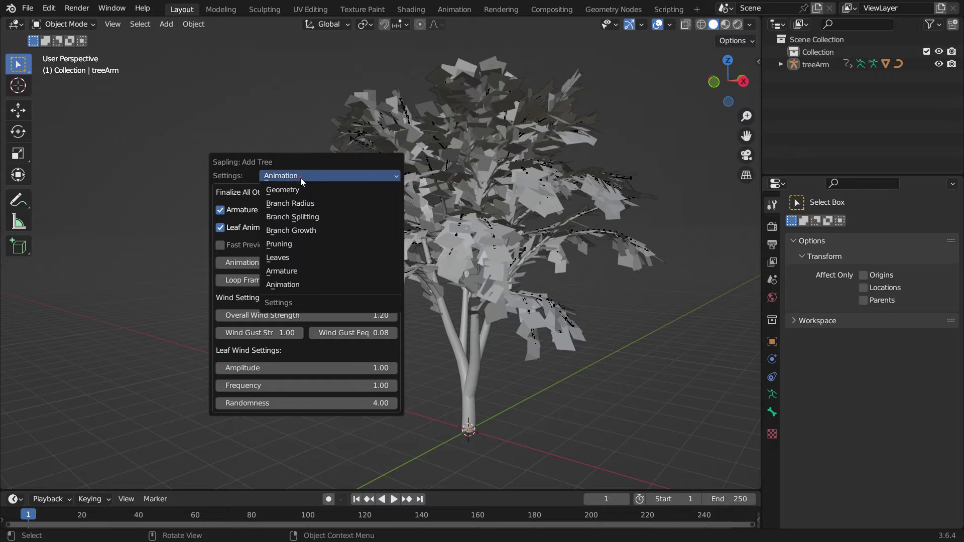
{"action": "left_click", "coordinate": [291, 202]}
{"action": "left_click", "coordinate": [315, 176]}
{"action": "left_click", "coordinate": [299, 250]}
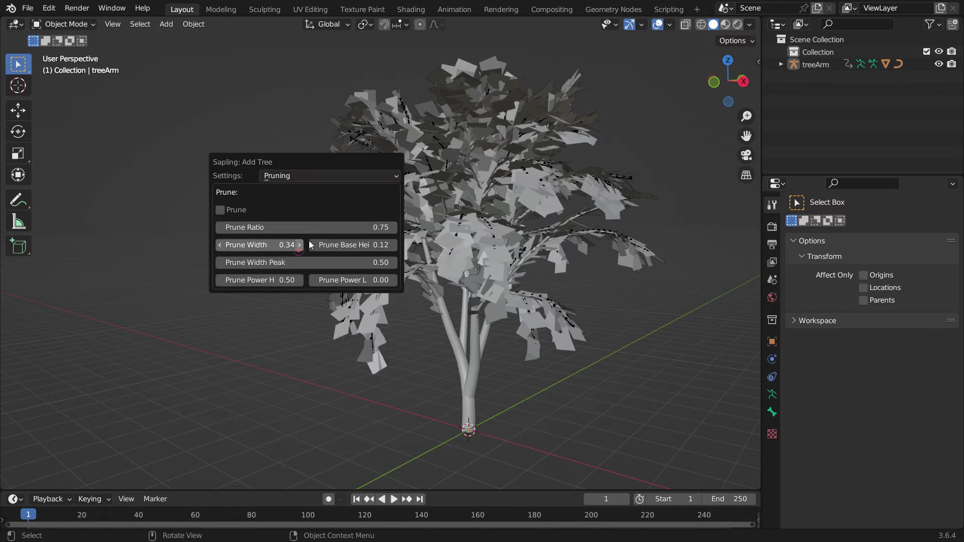
{"action": "left_click", "coordinate": [315, 177]}
{"action": "left_click", "coordinate": [306, 191]}
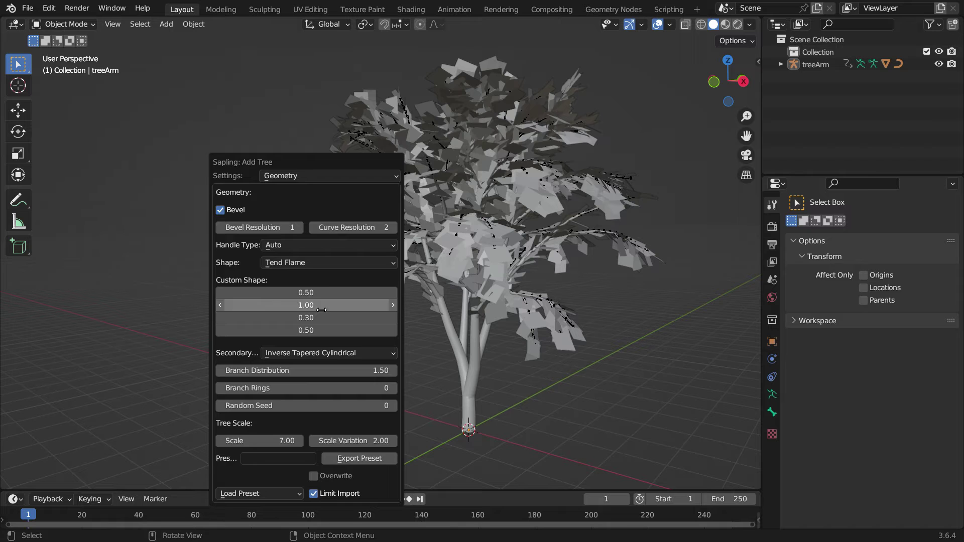
{"action": "key", "text": "z"}
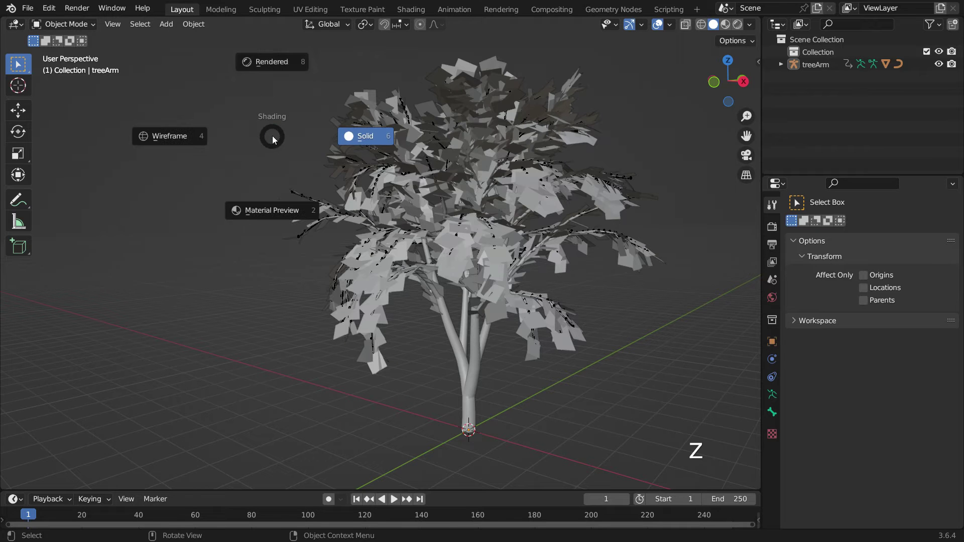
{"action": "left_click", "coordinate": [270, 66]}
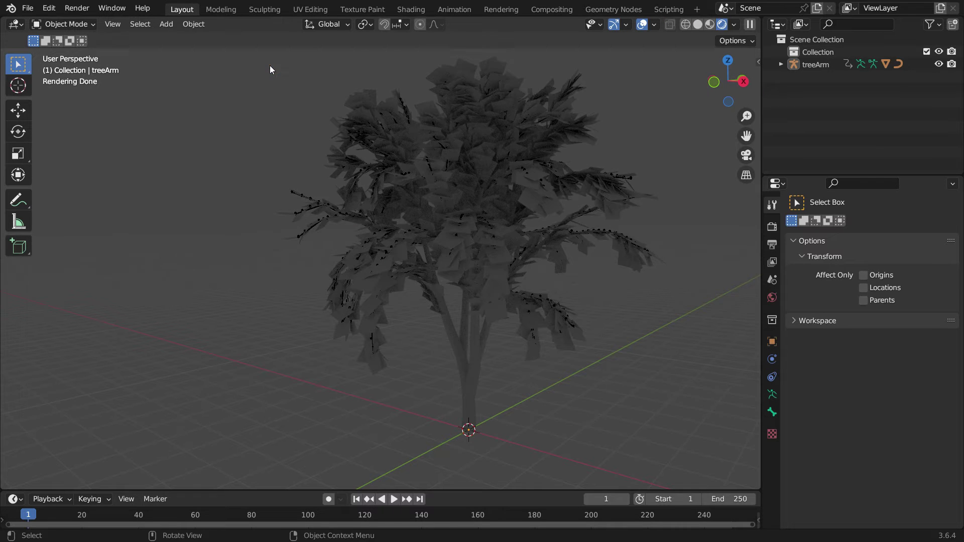
Step: Set the Cycles render Max Samples to 32 in Render Properties
{"action": "left_click", "coordinate": [772, 227]}
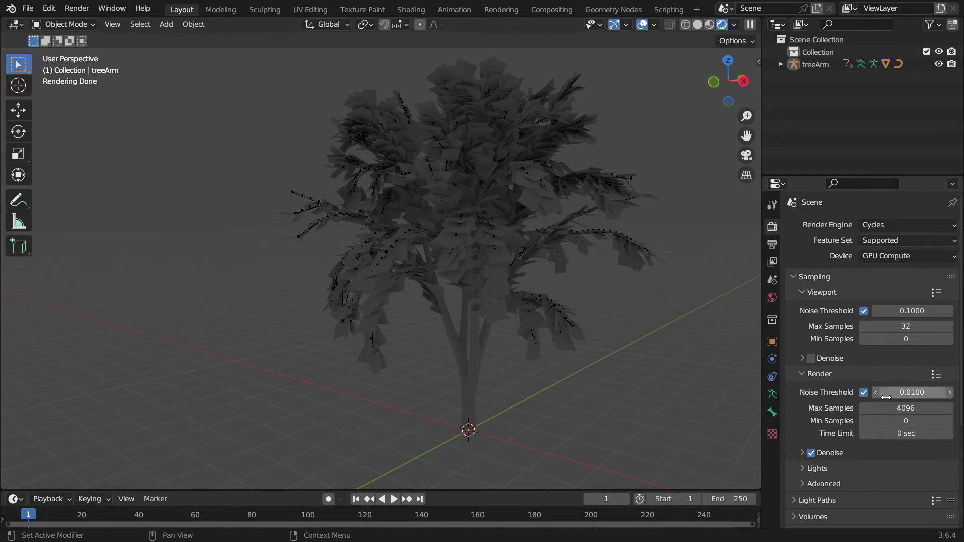
{"action": "left_click", "coordinate": [920, 408]}
{"action": "type", "text": "32"}
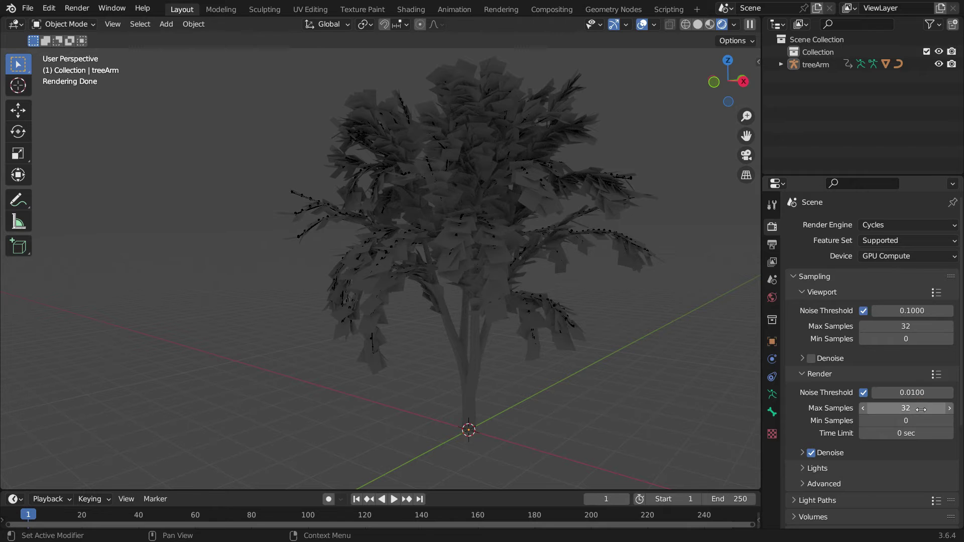
{"action": "key", "text": "Return"}
Step: Feed the world Color from an Environment Texture loaded with spruit_sunrise_2k.hdr from Downloads
{"action": "left_click", "coordinate": [772, 297]}
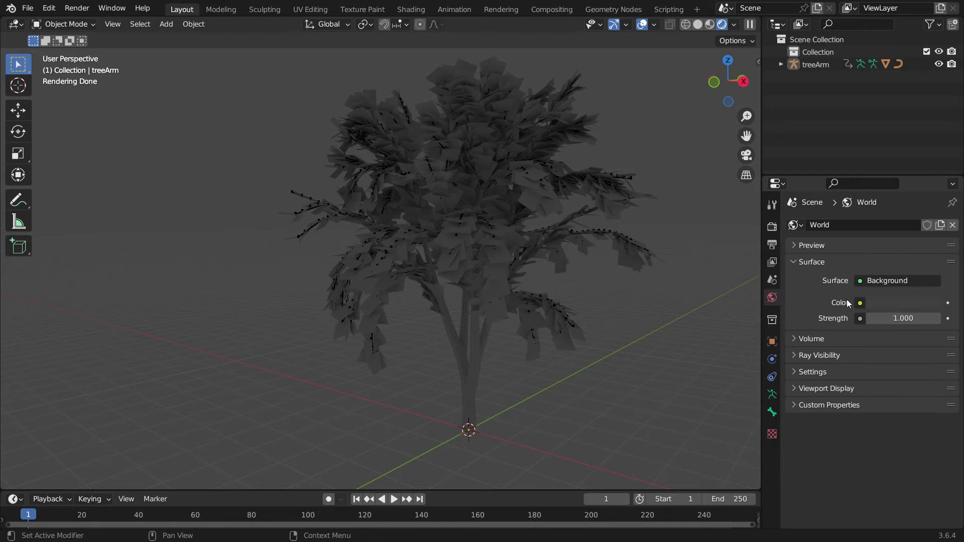
{"action": "left_click", "coordinate": [860, 304]}
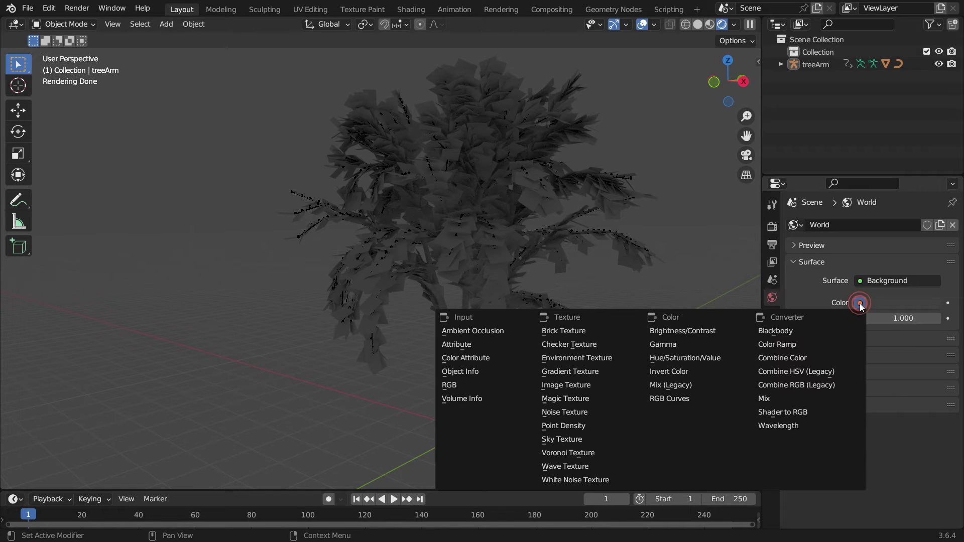
{"action": "left_click", "coordinate": [619, 357]}
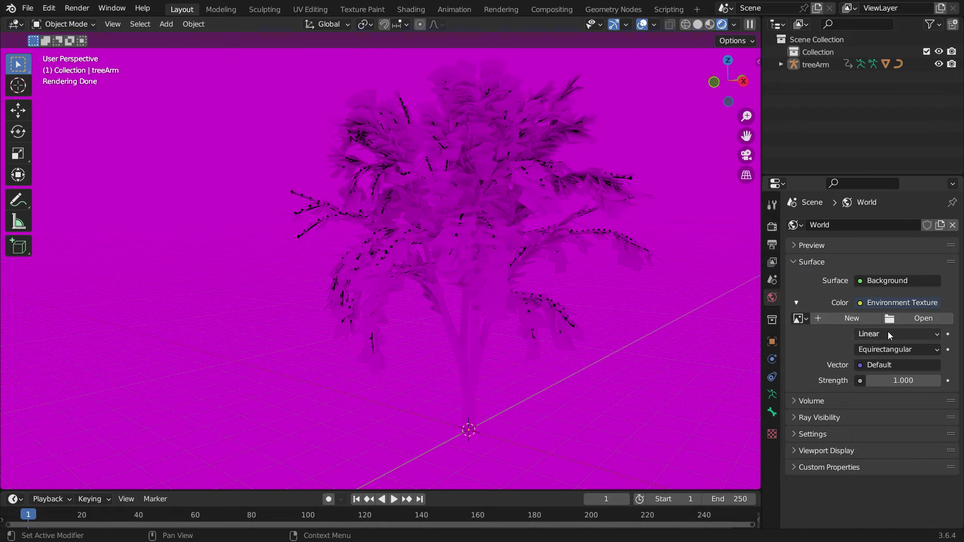
{"action": "left_click", "coordinate": [913, 322]}
{"action": "left_click", "coordinate": [308, 226]}
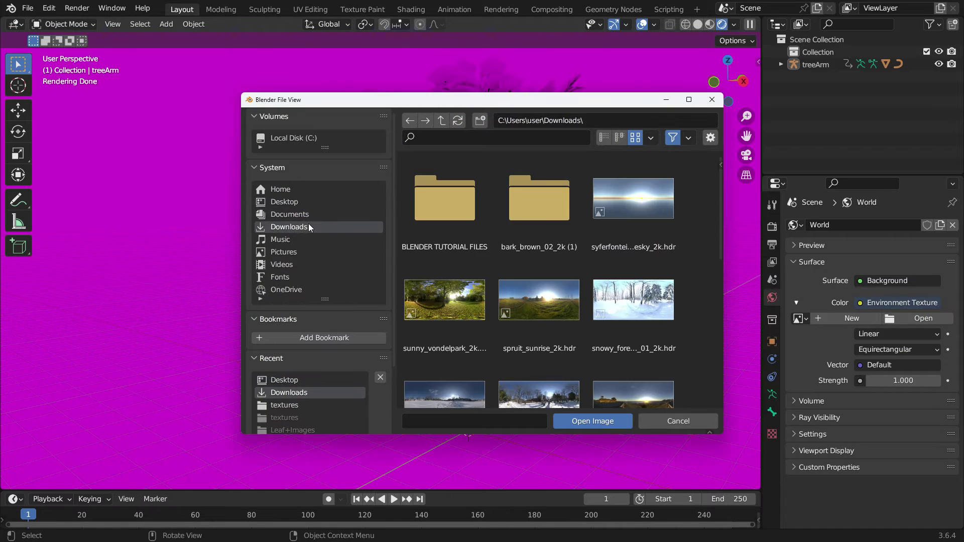
{"action": "scroll", "coordinate": [505, 273], "scroll_direction": "down", "scroll_amount": 1}
{"action": "left_click", "coordinate": [527, 275]}
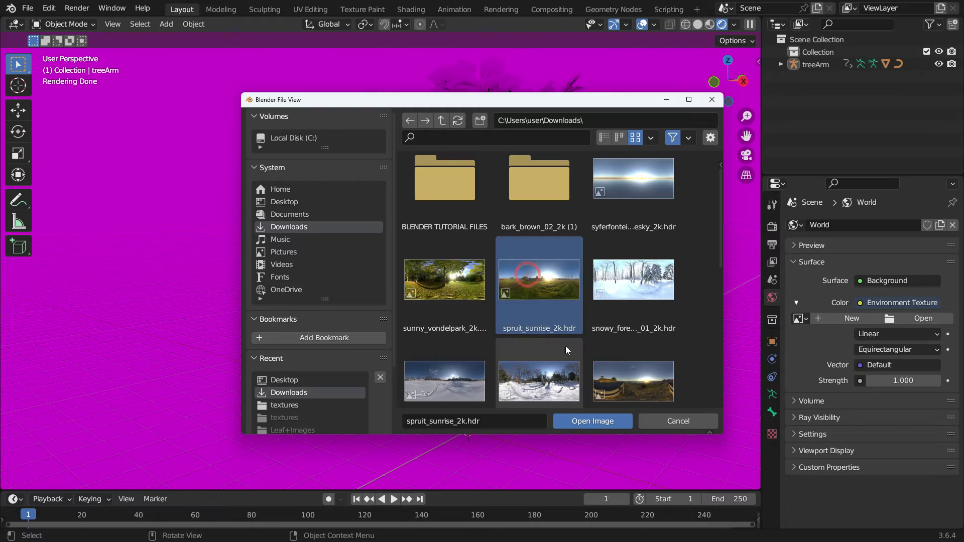
{"action": "left_click", "coordinate": [583, 425]}
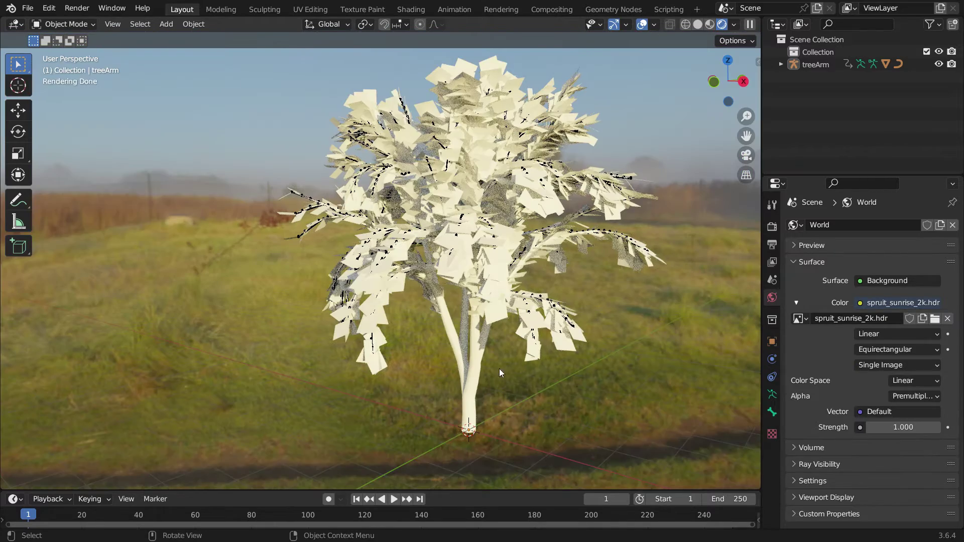
{"action": "middle_click_drag", "start_coordinate": [499, 368], "coordinate": [504, 373]}
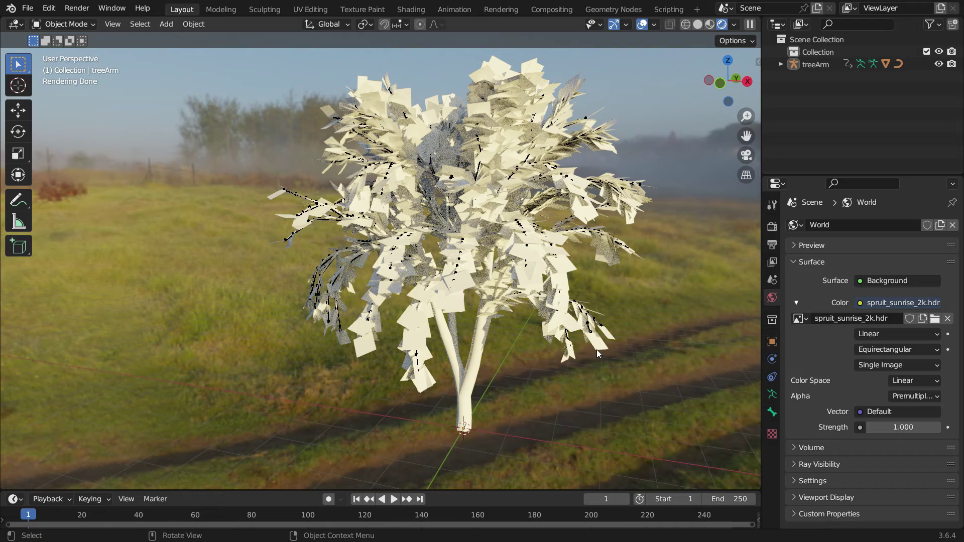
Step: Enable Transparent in the Film section of the Render Properties
{"action": "left_click", "coordinate": [773, 227]}
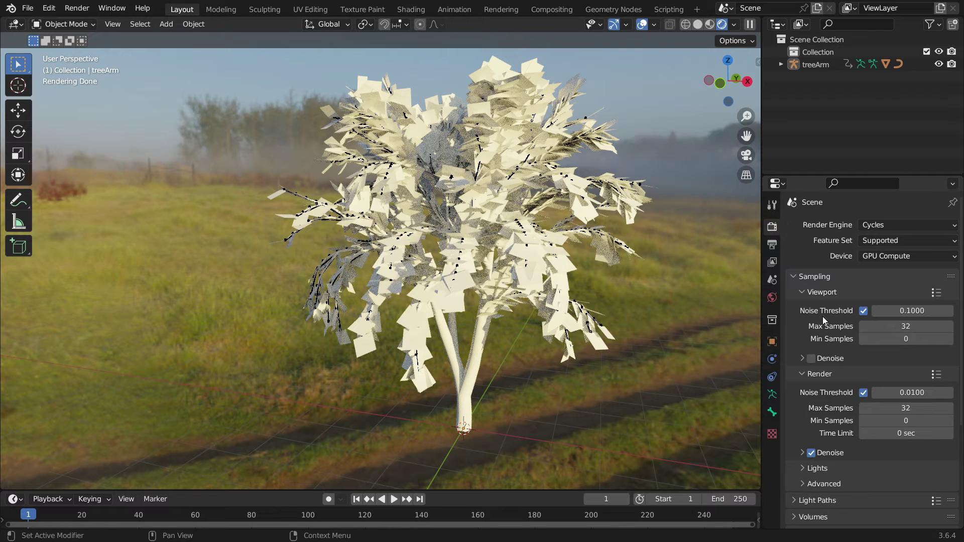
{"action": "scroll", "coordinate": [824, 326], "scroll_direction": "down", "scroll_amount": 6}
{"action": "left_click", "coordinate": [803, 438]}
{"action": "scroll", "coordinate": [805, 437], "scroll_direction": "down", "scroll_amount": 4}
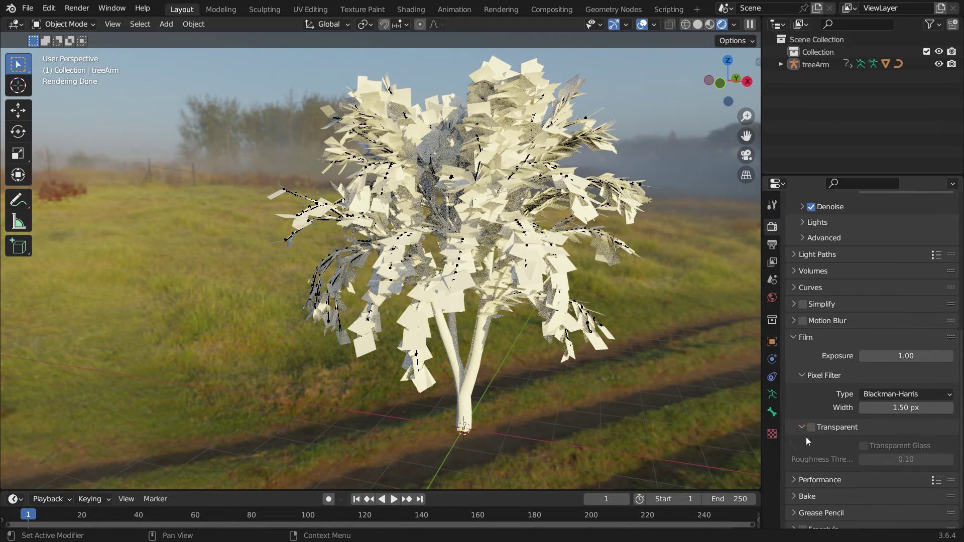
{"action": "left_click", "coordinate": [811, 427]}
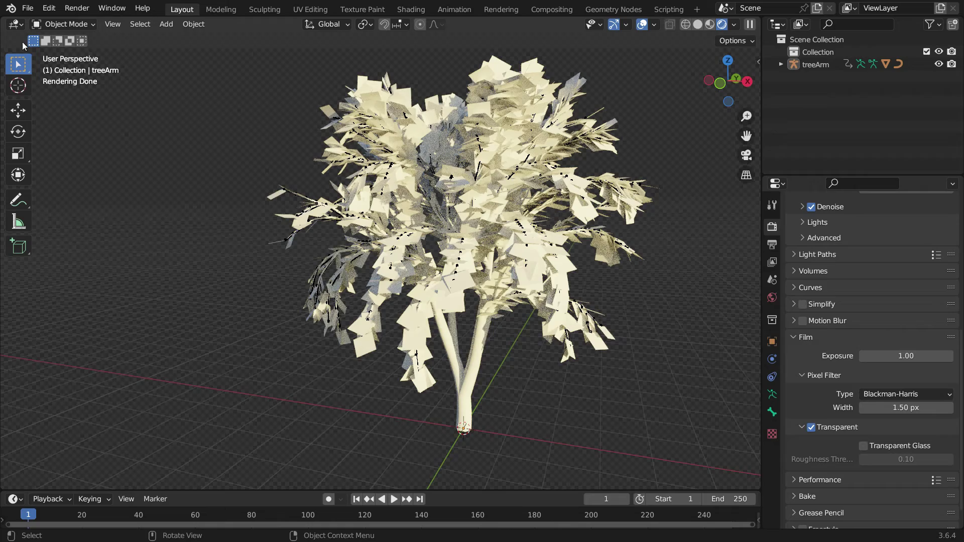
Step: Split the viewport and make the left area a Shader Editor with its sidebar hidden
{"action": "left_click_drag", "start_coordinate": [4, 19], "coordinate": [404, 96]}
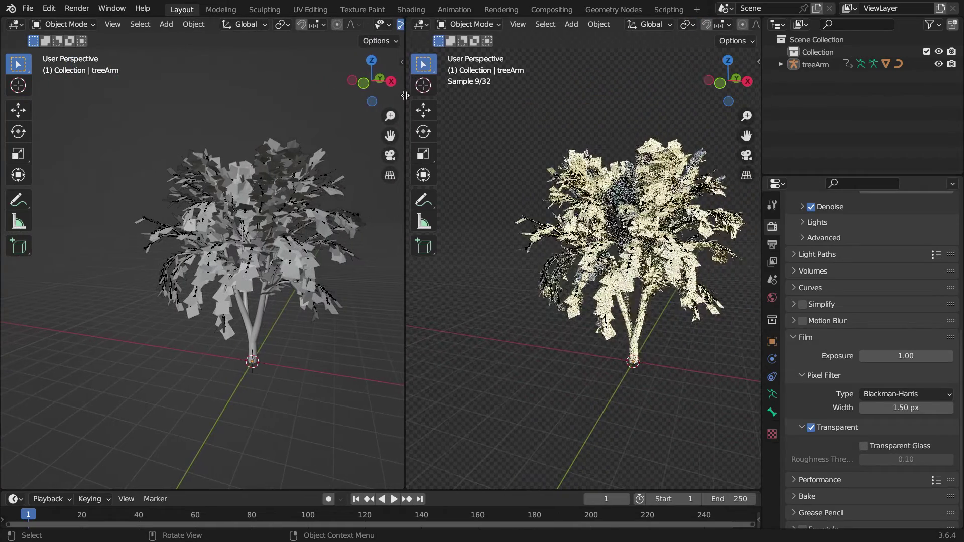
{"action": "left_click", "coordinate": [15, 24]}
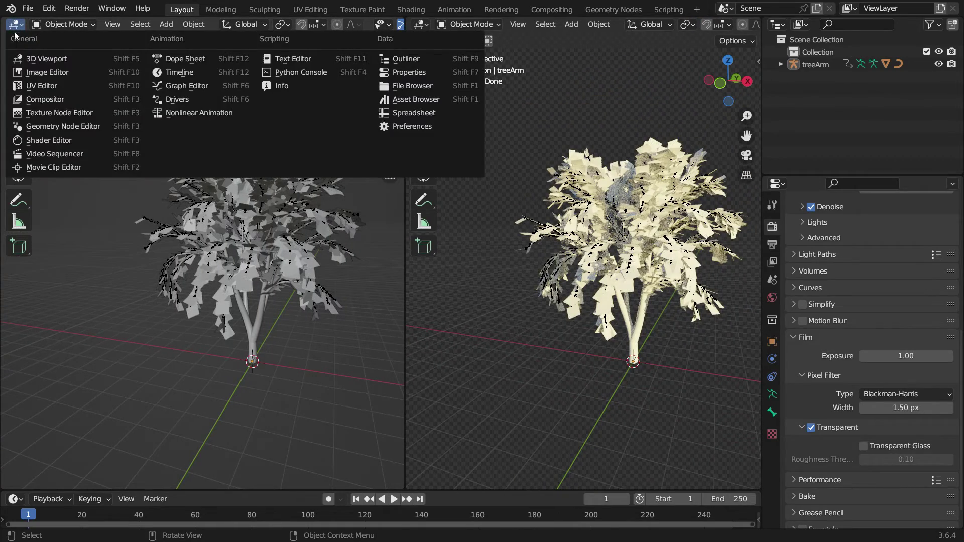
{"action": "left_click", "coordinate": [66, 141]}
{"action": "key", "text": "n"}
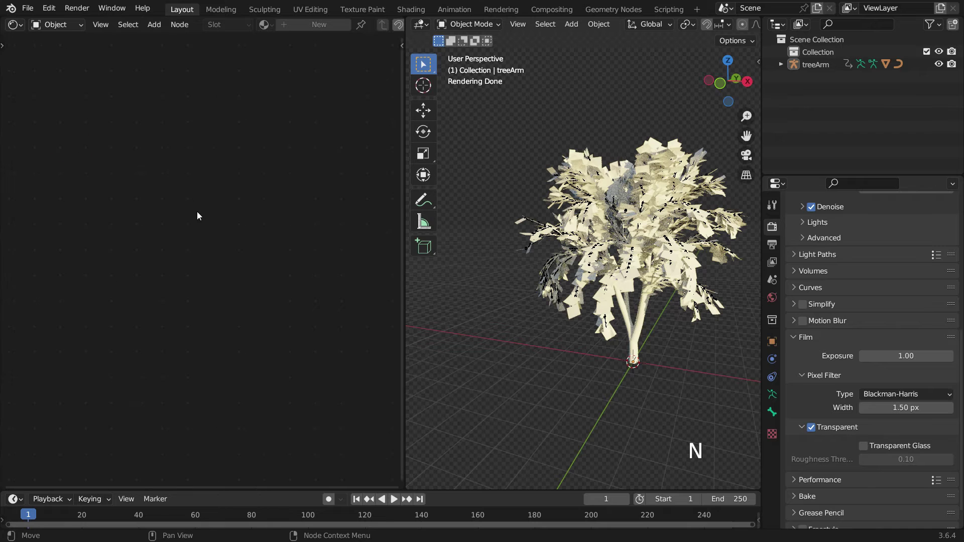
{"action": "scroll", "coordinate": [626, 228], "scroll_direction": "up", "scroll_amount": 3}
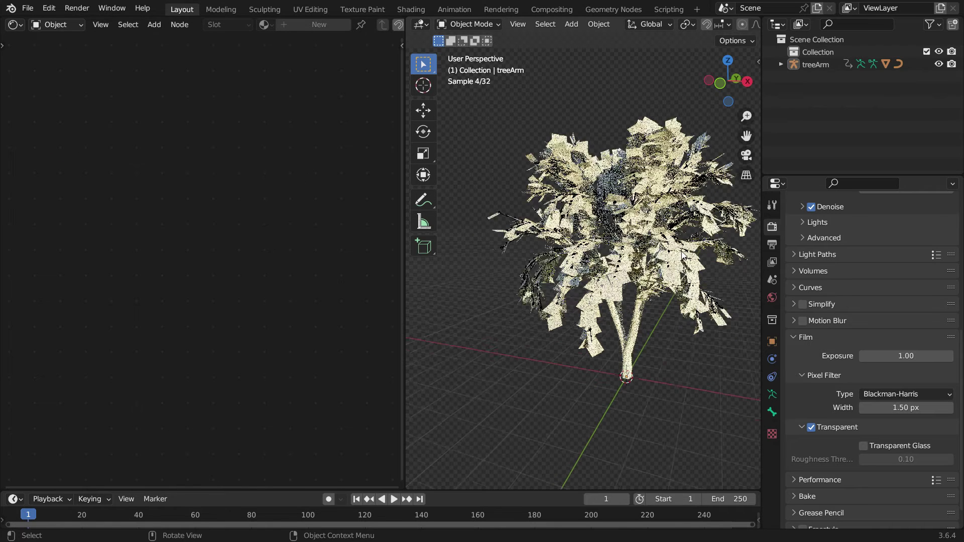
Step: Select the leaves object and create a new Leaves material with a Principled BSDF
{"action": "left_click", "coordinate": [571, 132]}
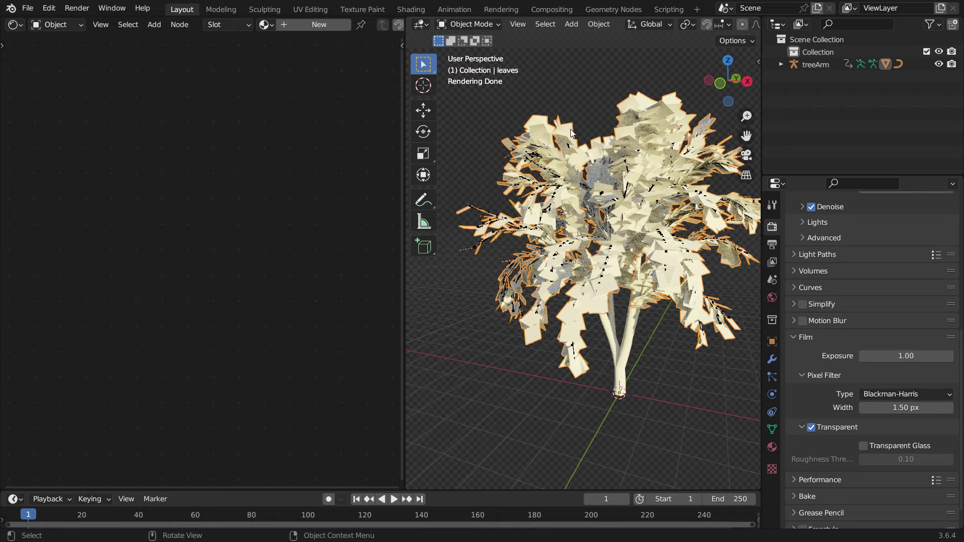
{"action": "left_click", "coordinate": [288, 25]}
{"action": "scroll", "coordinate": [176, 292], "scroll_direction": "up", "scroll_amount": 4}
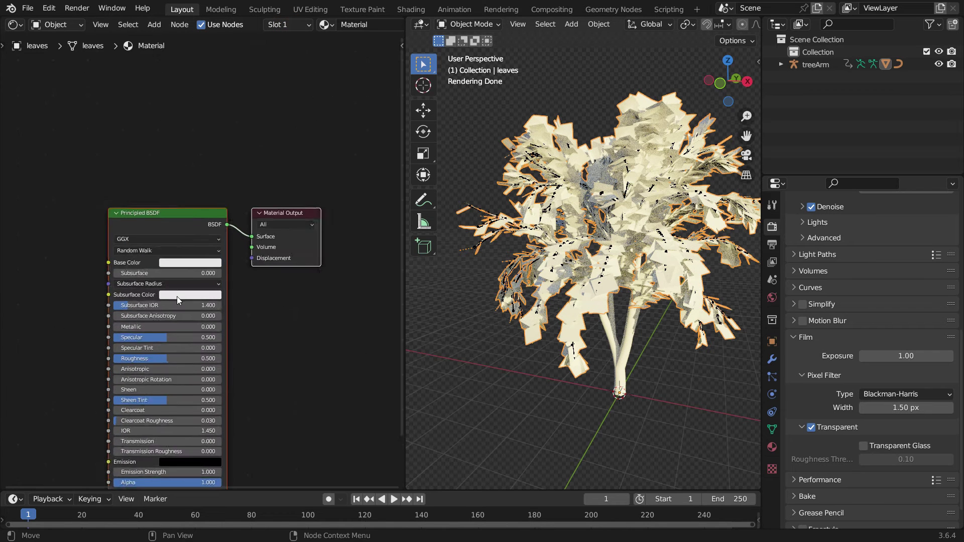
{"action": "middle_click_drag", "start_coordinate": [202, 255], "coordinate": [208, 227]}
{"action": "scroll", "coordinate": [331, 30], "scroll_direction": "down", "scroll_amount": 3}
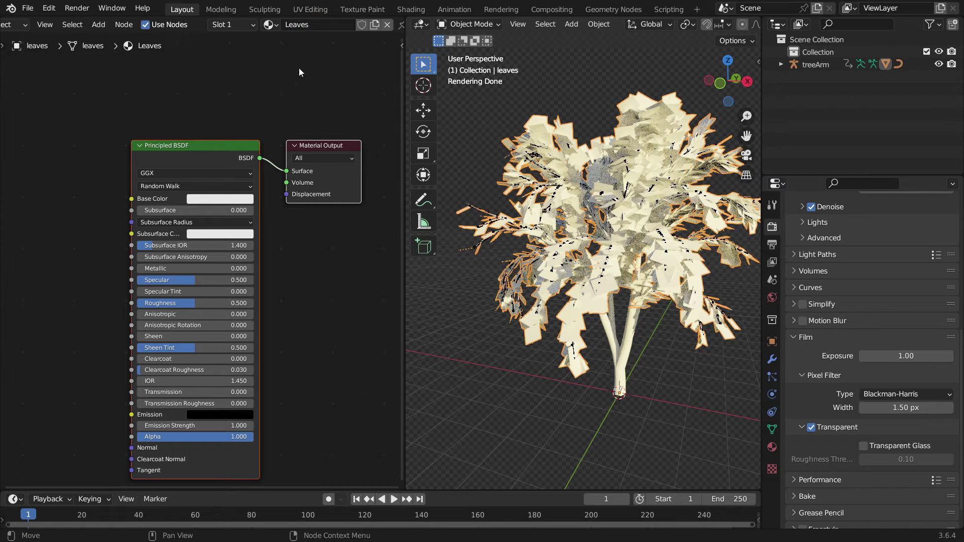
{"action": "left_click", "coordinate": [46, 9]}
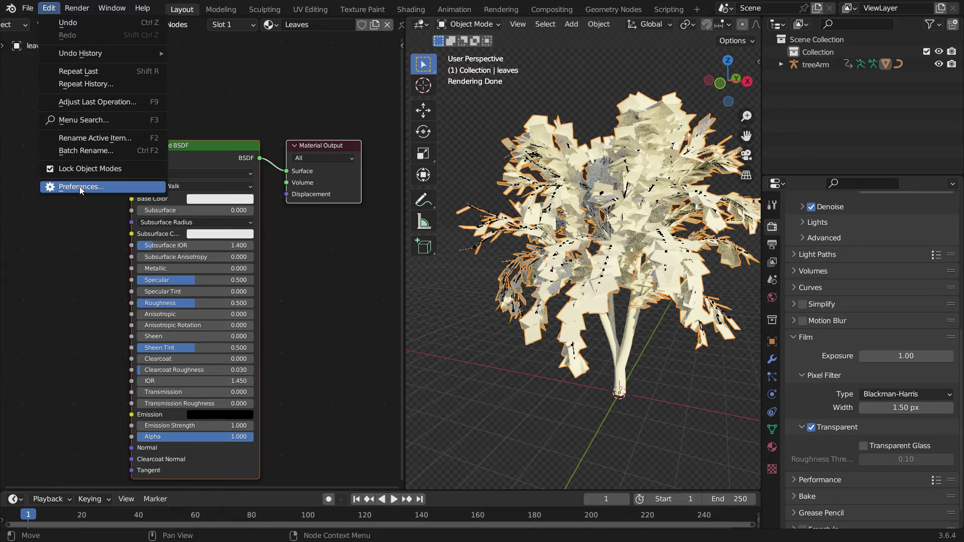
{"action": "left_click", "coordinate": [80, 186]}
{"action": "left_click", "coordinate": [415, 45]}
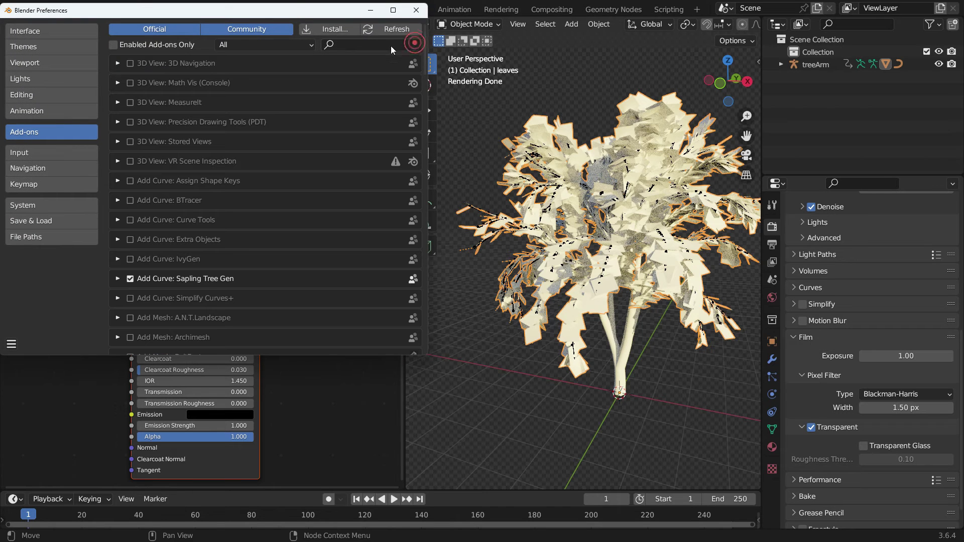
{"action": "left_click", "coordinate": [329, 45]}
{"action": "type", "text": "node wra"}
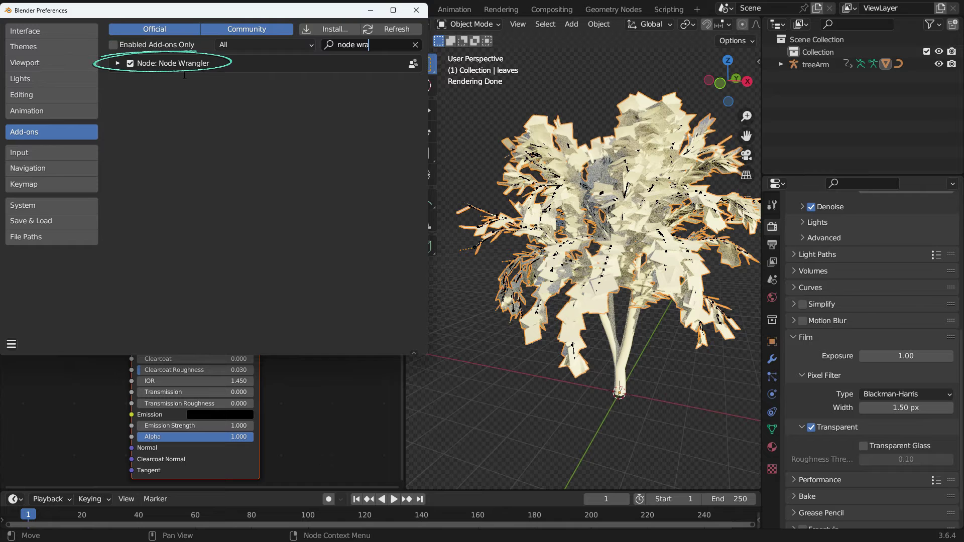
{"action": "left_click", "coordinate": [416, 11]}
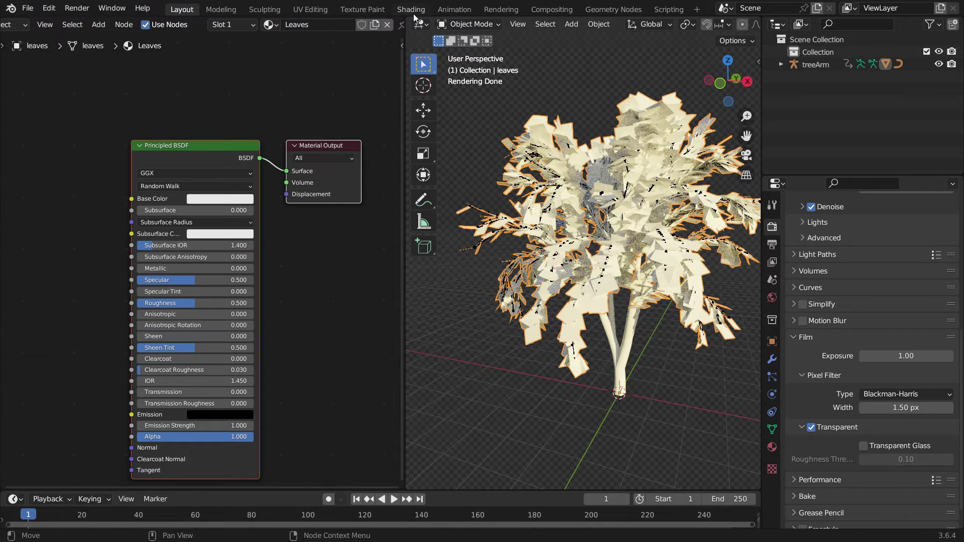
Step: Add an Image Texture and mapping nodes feeding the Principled BSDF's Base Color with Ctrl+T
{"action": "left_click", "coordinate": [222, 145]}
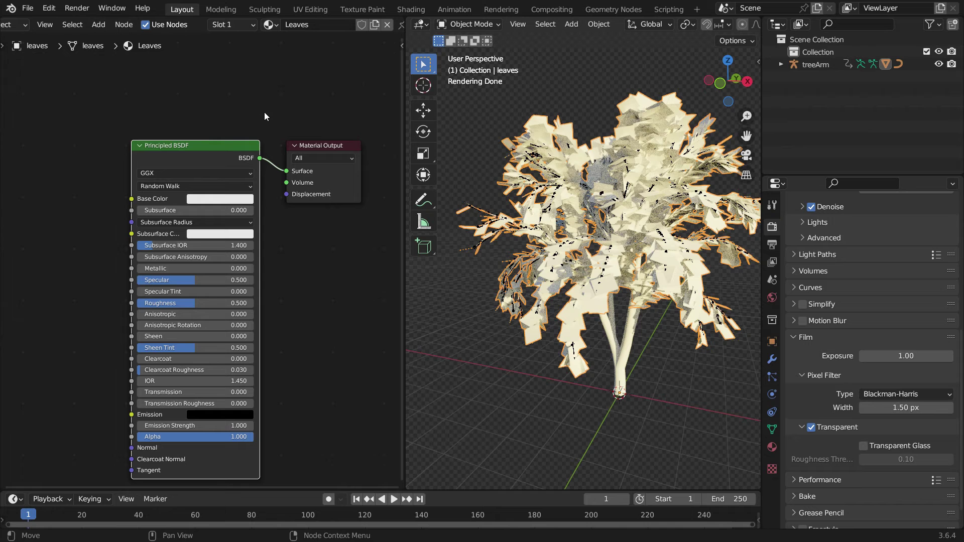
{"action": "key", "text": "ctrl+t"}
{"action": "scroll", "coordinate": [227, 185], "scroll_direction": "down", "scroll_amount": 1}
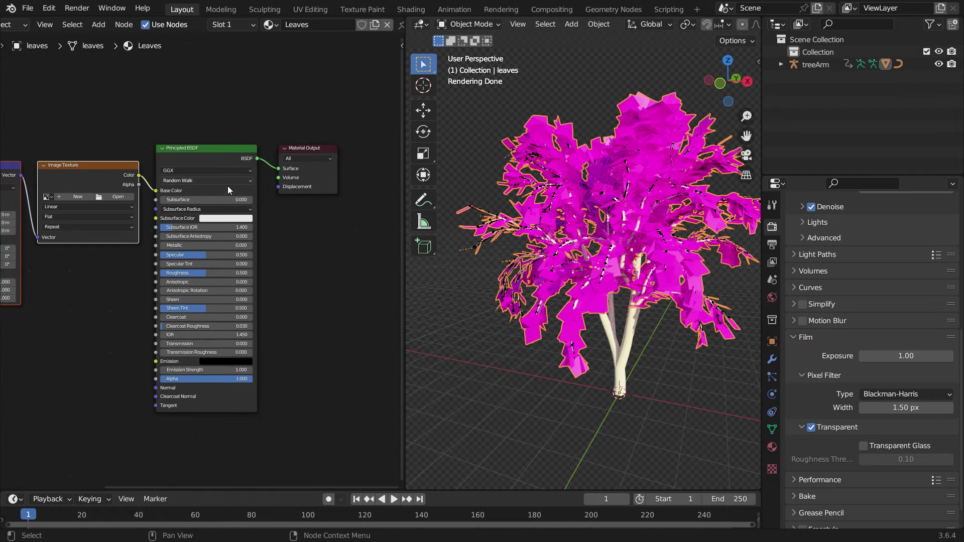
{"action": "key", "text": "Home"}
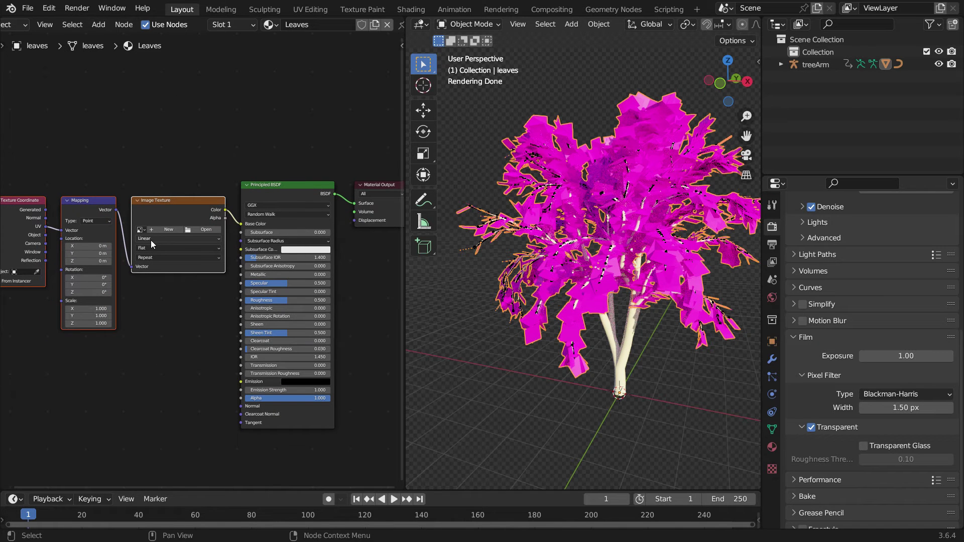
{"action": "scroll", "coordinate": [213, 236], "scroll_direction": "up", "scroll_amount": 4}
Step: Load Leaf.png from the Downloads folder into the Image Texture node
{"action": "left_click", "coordinate": [214, 223]}
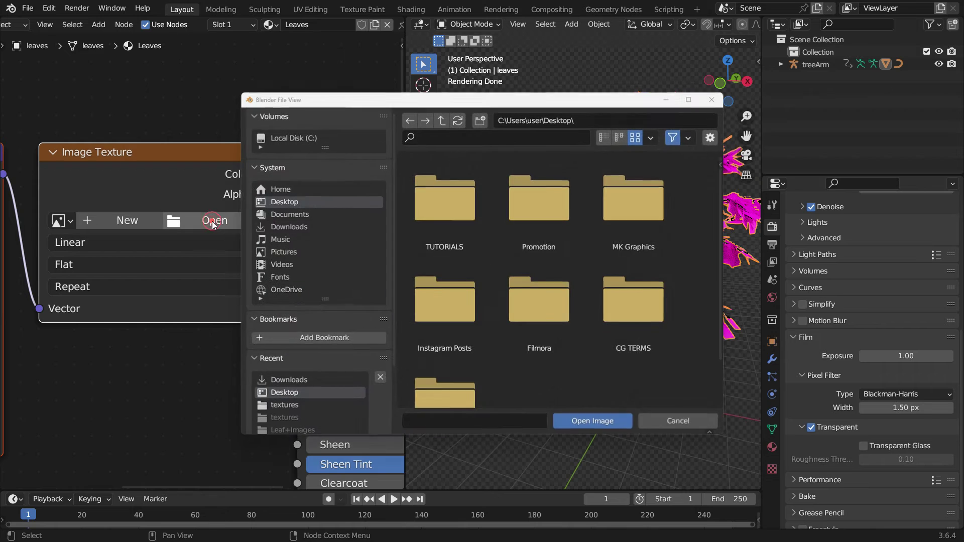
{"action": "left_click", "coordinate": [301, 226]}
{"action": "scroll", "coordinate": [504, 252], "scroll_direction": "down", "scroll_amount": 1}
{"action": "scroll", "coordinate": [504, 253], "scroll_direction": "down", "scroll_amount": 6}
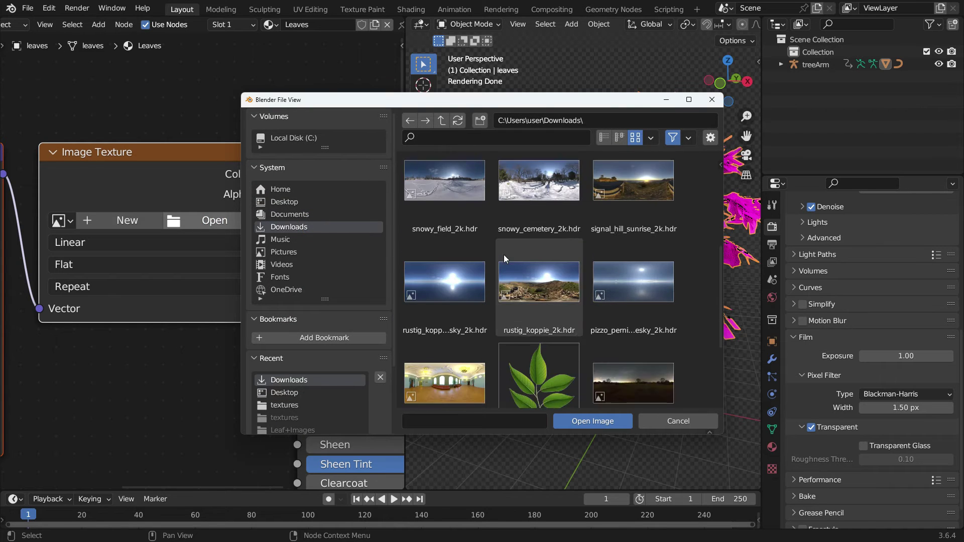
{"action": "left_click", "coordinate": [540, 272]}
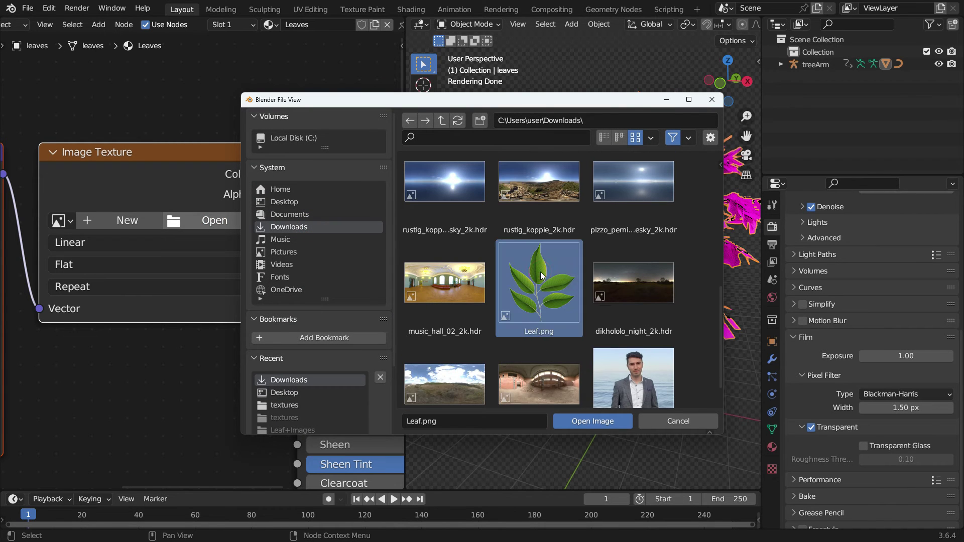
{"action": "left_click", "coordinate": [572, 424]}
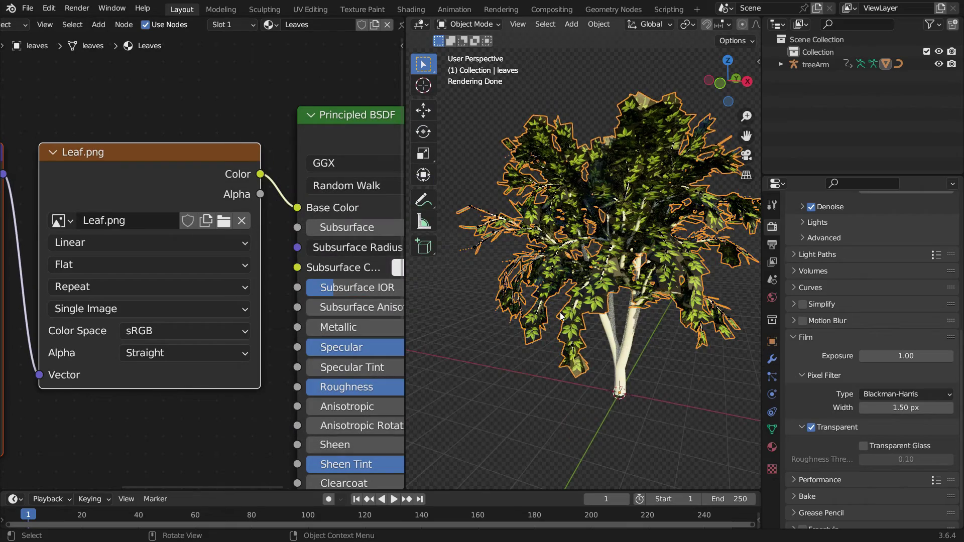
Step: Link Leaf.png's Alpha output to the Principled BSDF Alpha input and inspect the cut-out leaves
{"action": "middle_click_drag", "start_coordinate": [582, 266], "coordinate": [538, 362], "text": "ctrl"}
{"action": "scroll", "coordinate": [167, 231], "scroll_direction": "down", "scroll_amount": 3}
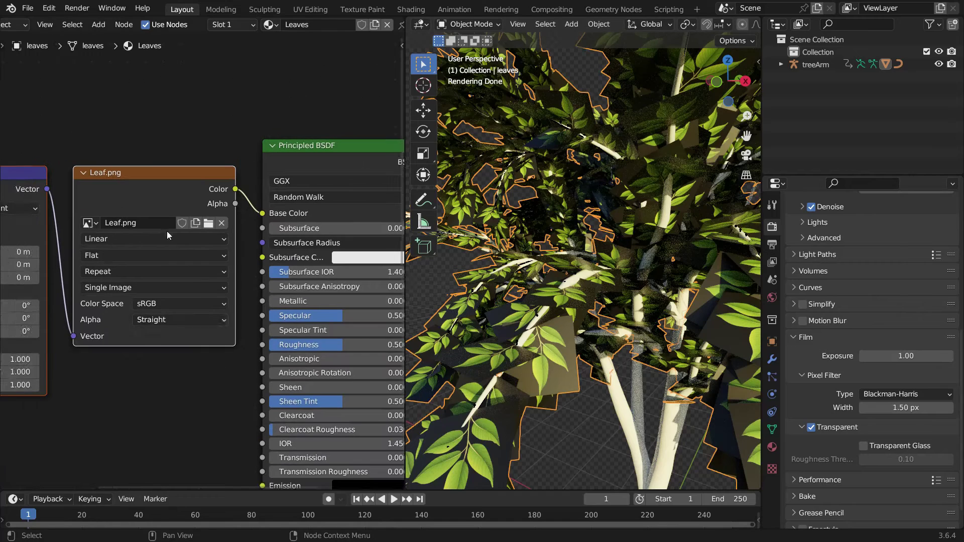
{"action": "left_click_drag", "start_coordinate": [203, 114], "coordinate": [243, 427]}
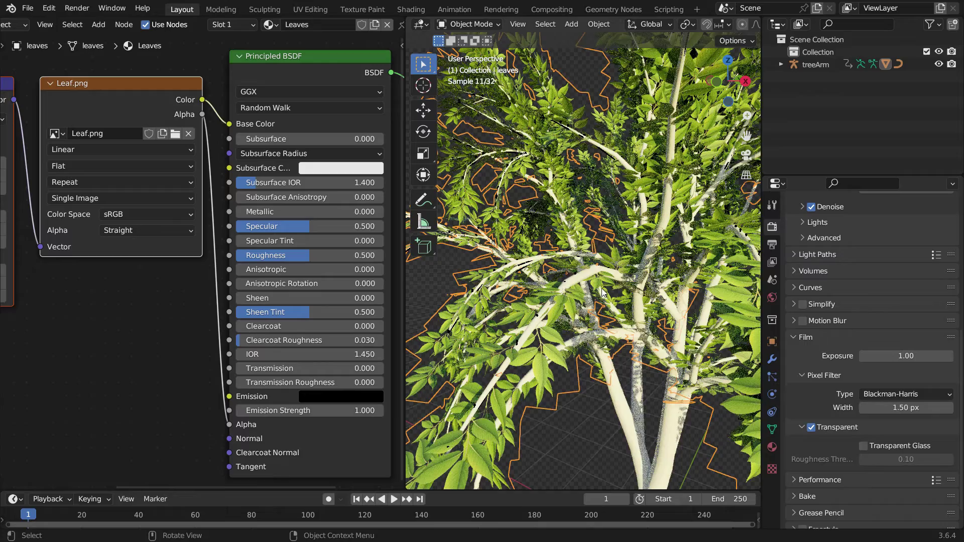
{"action": "middle_click_drag", "start_coordinate": [606, 176], "coordinate": [565, 252]}
{"action": "scroll", "coordinate": [564, 252], "scroll_direction": "down", "scroll_amount": 3}
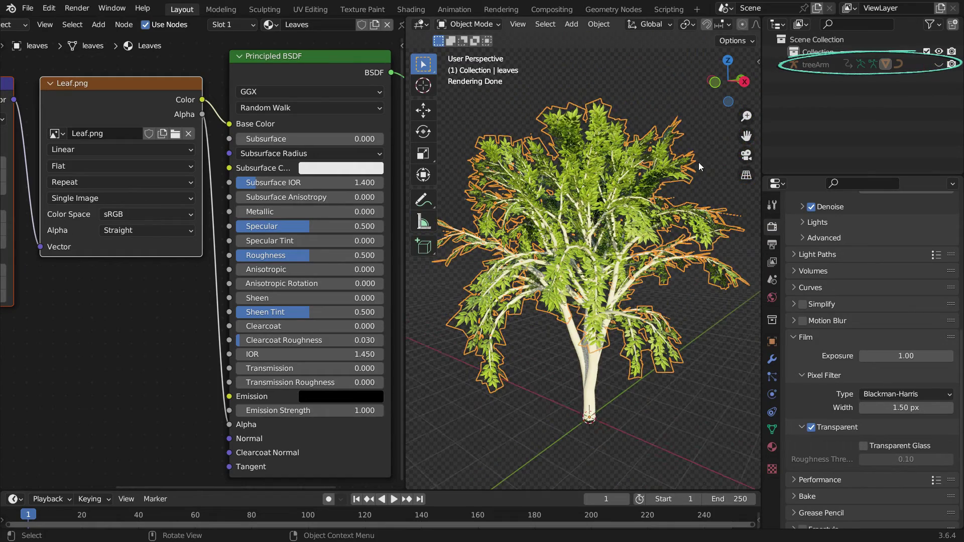
{"action": "middle_click_drag", "start_coordinate": [575, 242], "coordinate": [590, 242]}
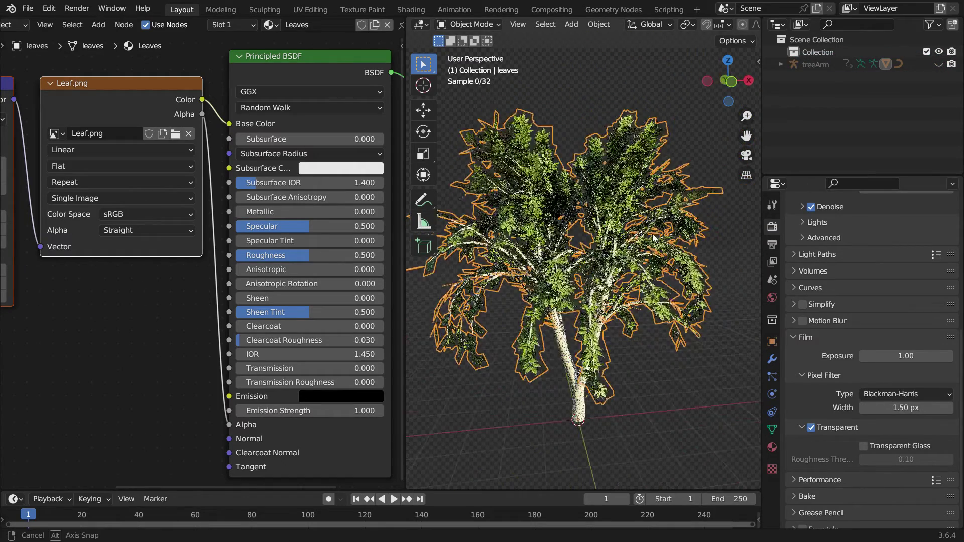
{"action": "left_click", "coordinate": [590, 104]}
{"action": "middle_click_drag", "start_coordinate": [590, 104], "coordinate": [525, 272]}
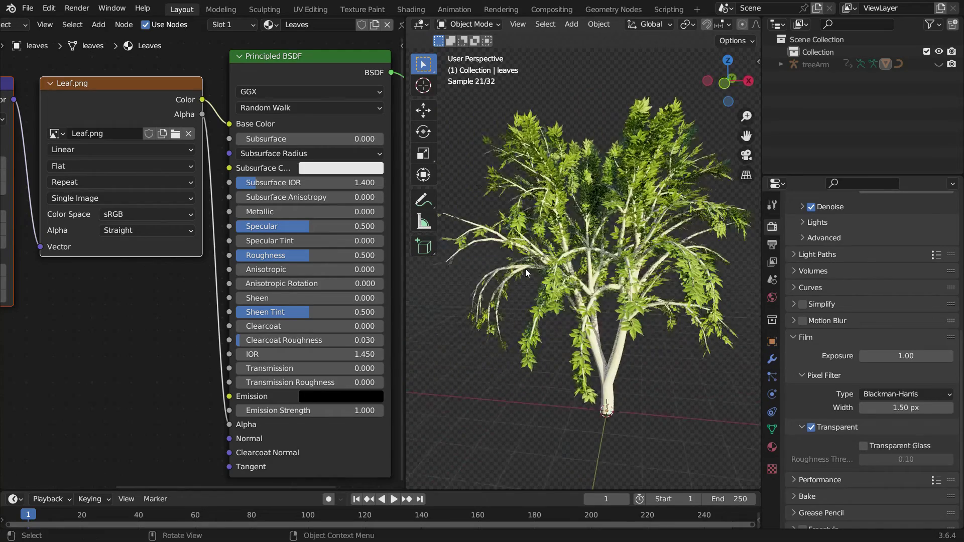
{"action": "middle_click_drag", "start_coordinate": [397, 181], "coordinate": [221, 261]}
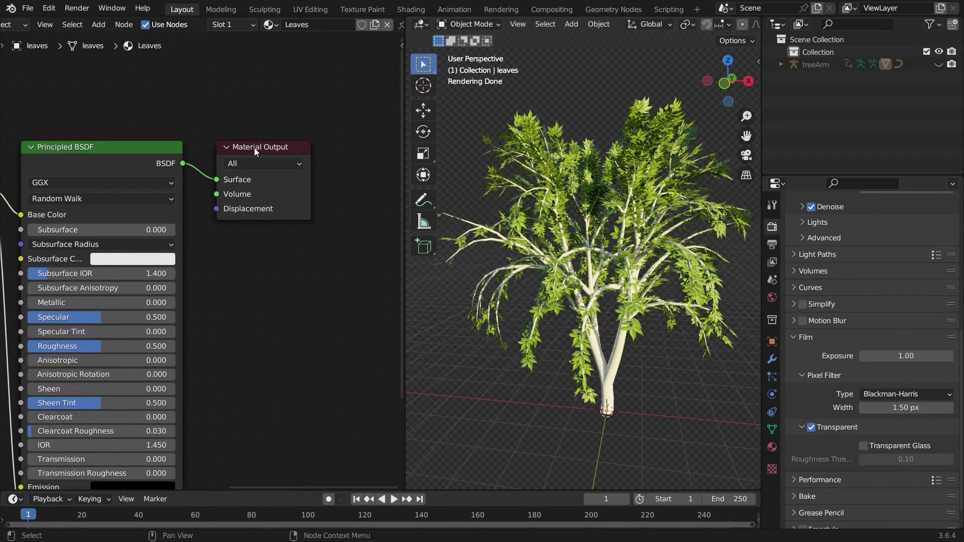
Step: Add a Translucent BSDF node and feed Leaf.png's Color into it
{"action": "left_click_drag", "start_coordinate": [256, 152], "coordinate": [339, 189]}
{"action": "middle_click_drag", "start_coordinate": [577, 241], "coordinate": [627, 265]}
{"action": "scroll", "coordinate": [618, 251], "scroll_direction": "down", "scroll_amount": 3}
{"action": "scroll", "coordinate": [650, 267], "scroll_direction": "up", "scroll_amount": 5}
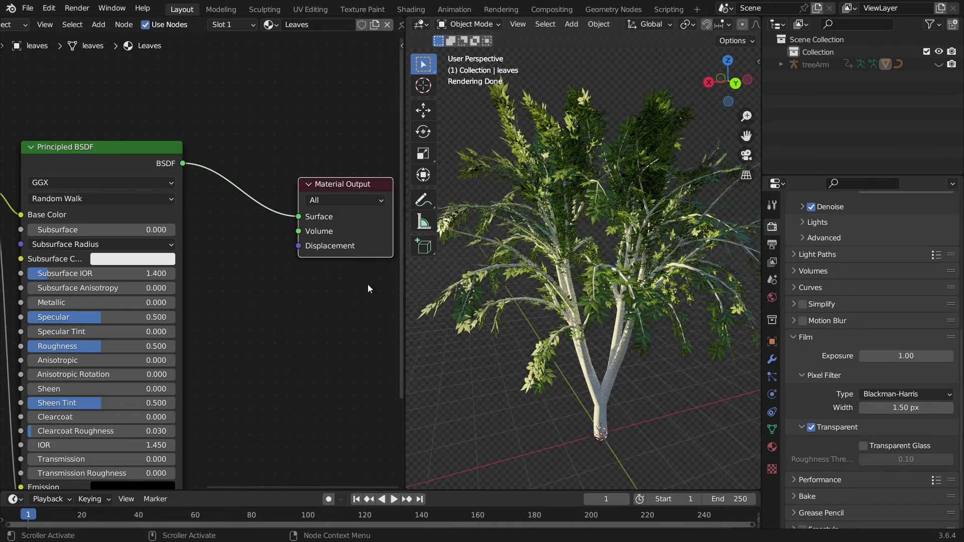
{"action": "key", "text": "shift+a"}
{"action": "left_click", "coordinate": [283, 311]}
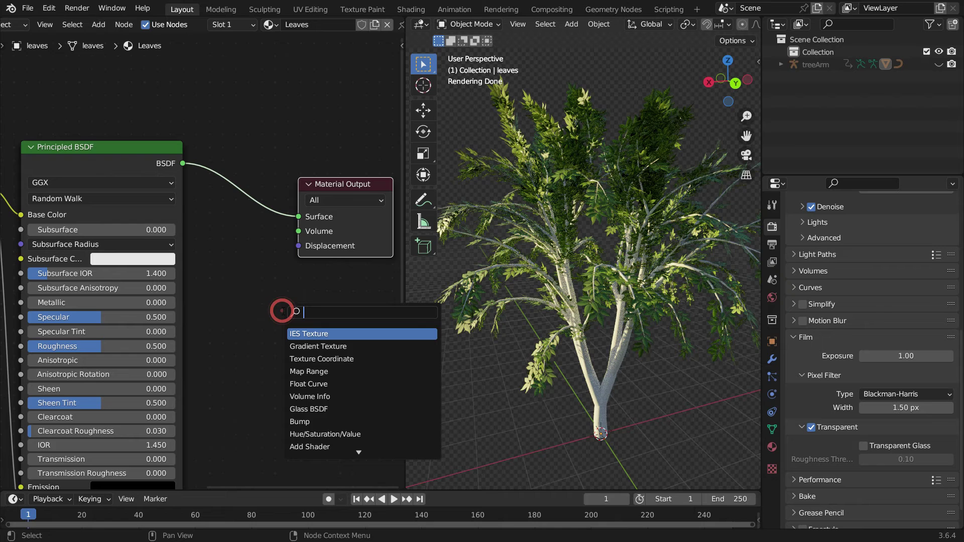
{"action": "type", "text": "trans"}
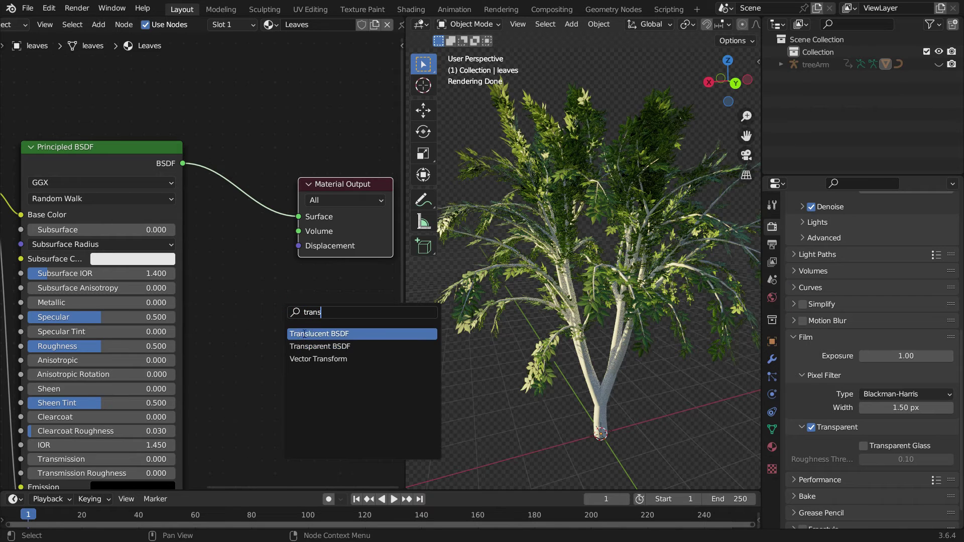
{"action": "left_click", "coordinate": [303, 333]}
{"action": "left_click", "coordinate": [303, 295]}
{"action": "scroll", "coordinate": [303, 296], "scroll_direction": "down", "scroll_amount": 2}
{"action": "left_click_drag", "start_coordinate": [308, 265], "coordinate": [343, 274]}
{"action": "left_click_drag", "start_coordinate": [110, 231], "coordinate": [237, 321]}
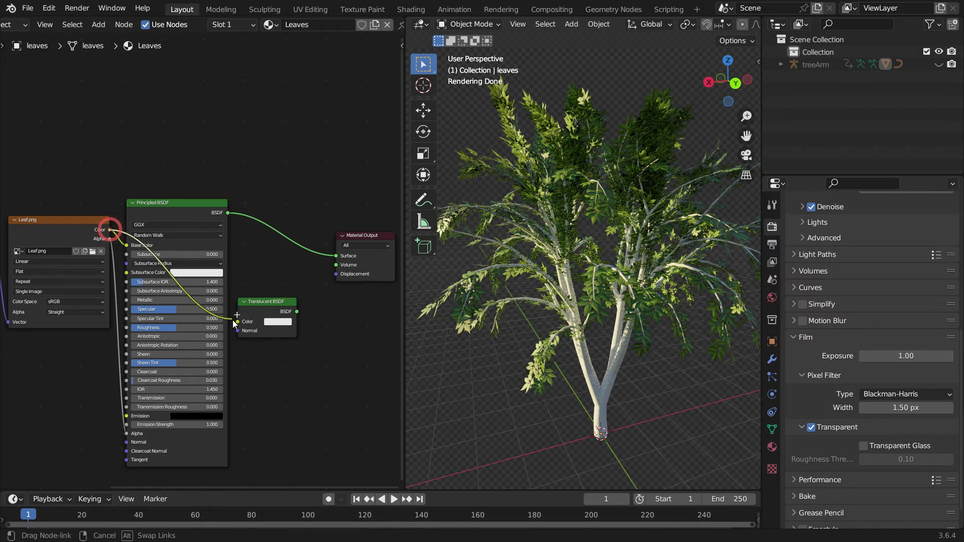
{"action": "scroll", "coordinate": [311, 294], "scroll_direction": "up", "scroll_amount": 3}
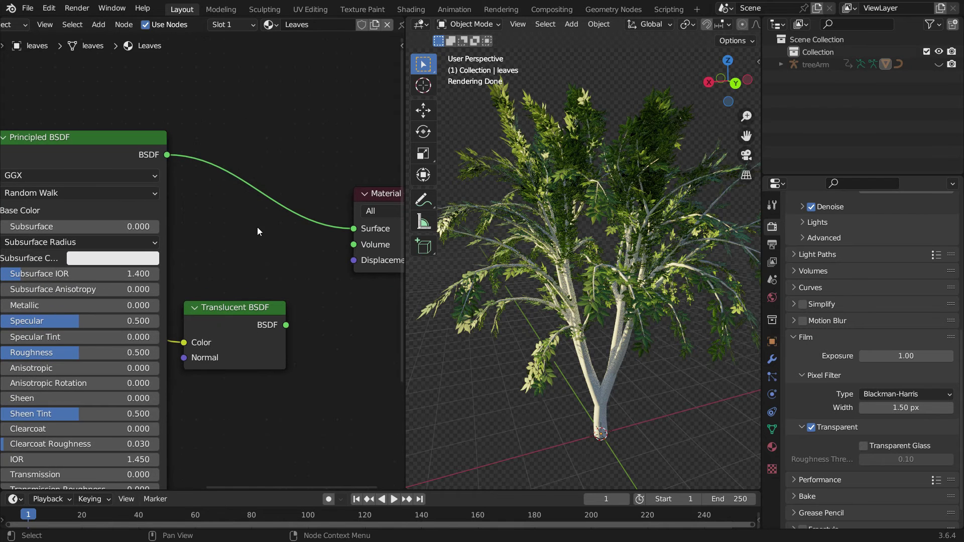
Step: Insert an Add Shader before Material Output and connect the Translucent BSDF into it
{"action": "key", "text": "shift+a"}
{"action": "type", "text": "add"}
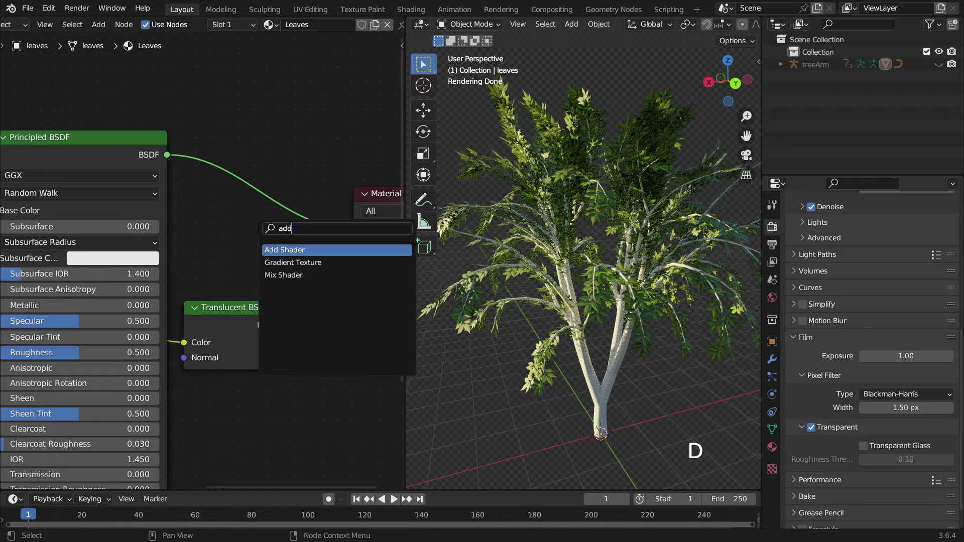
{"action": "key", "text": "Return"}
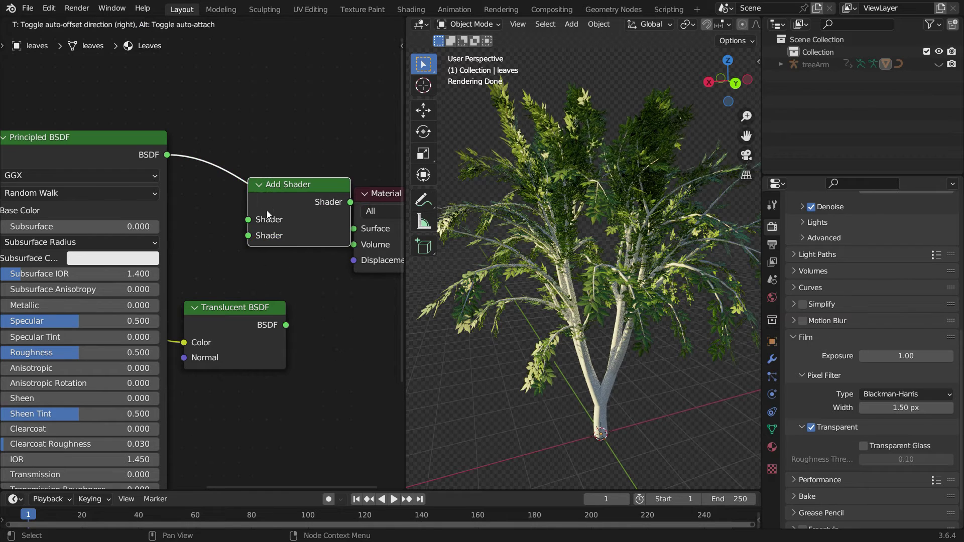
{"action": "left_click", "coordinate": [267, 213]}
{"action": "left_click_drag", "start_coordinate": [287, 325], "coordinate": [248, 235]}
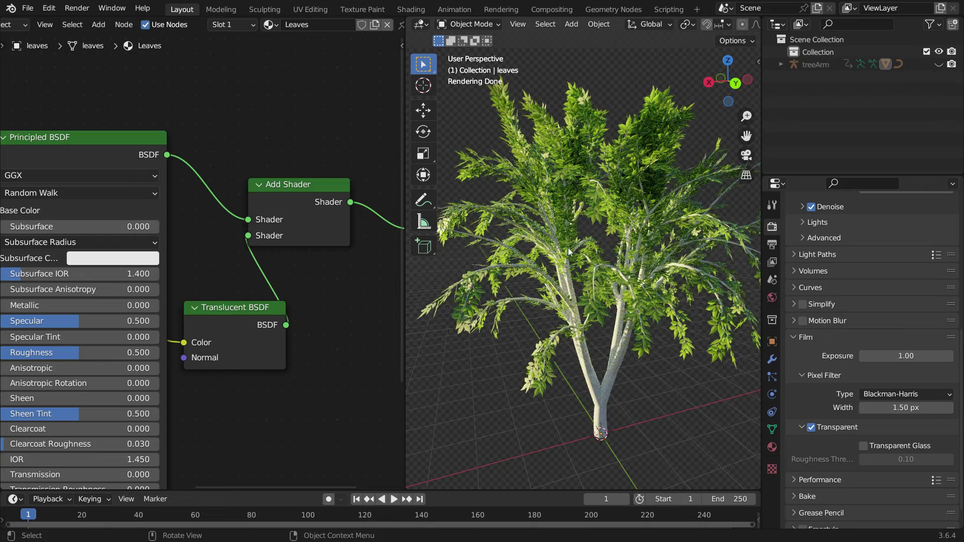
Step: Play the tree's animation, stop it and return to frame 1
{"action": "middle_click_drag", "start_coordinate": [568, 248], "coordinate": [644, 263]}
{"action": "scroll", "coordinate": [644, 263], "scroll_direction": "up", "scroll_amount": 3}
{"action": "key", "text": "space"}
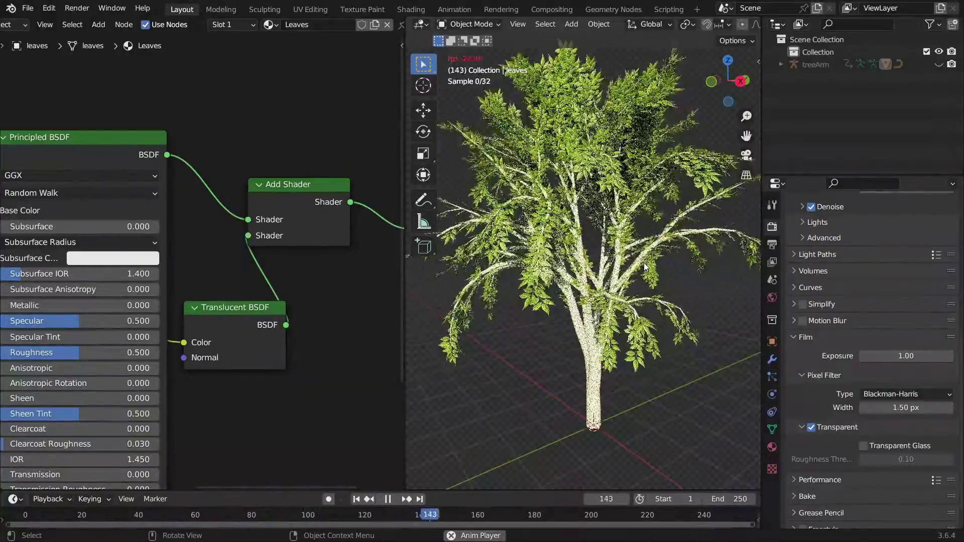
{"action": "key", "text": "space"}
{"action": "key", "text": "shift+Left"}
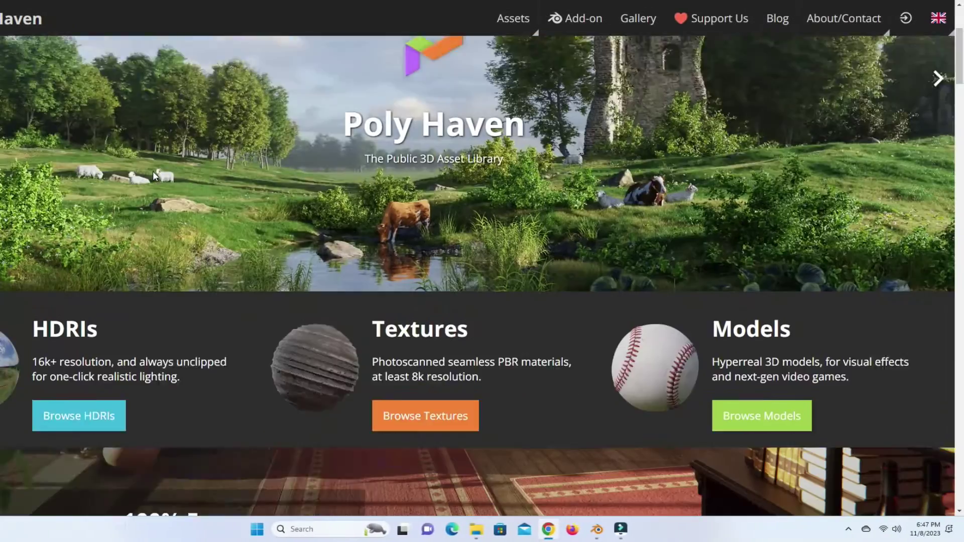
Step: Search Poly Haven's textures for 'bark brown 2' and open the Bark Brown 02 page
{"action": "scroll", "coordinate": [153, 170], "scroll_direction": "down", "scroll_amount": 3}
{"action": "left_click", "coordinate": [383, 253]}
{"action": "left_click", "coordinate": [302, 99]}
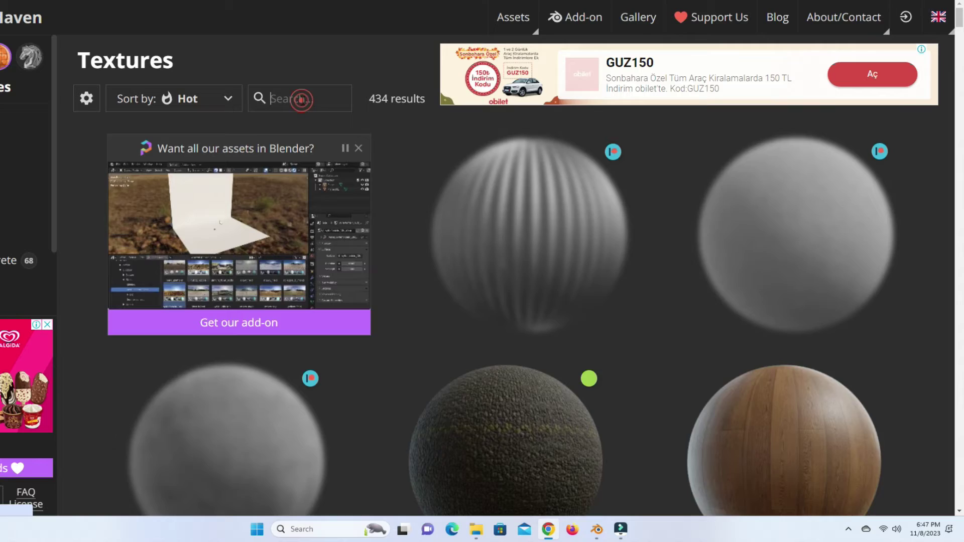
{"action": "type", "text": "bark brown 2"}
{"action": "scroll", "coordinate": [514, 222], "scroll_direction": "down", "scroll_amount": 2}
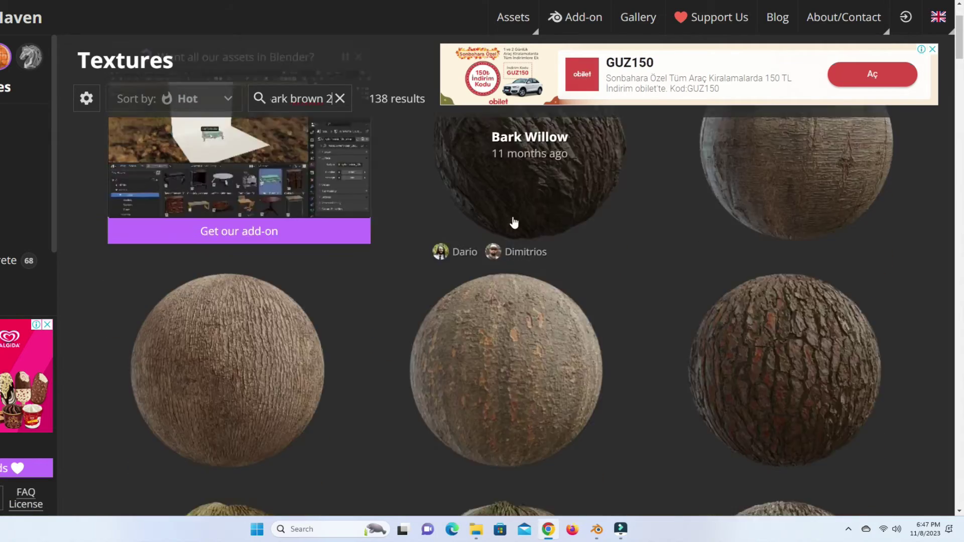
{"action": "left_click", "coordinate": [547, 267]}
Step: Download a 2K ZIP containing only the Diffuse, Normal (GL) and Roughness maps
{"action": "left_click", "coordinate": [785, 61]}
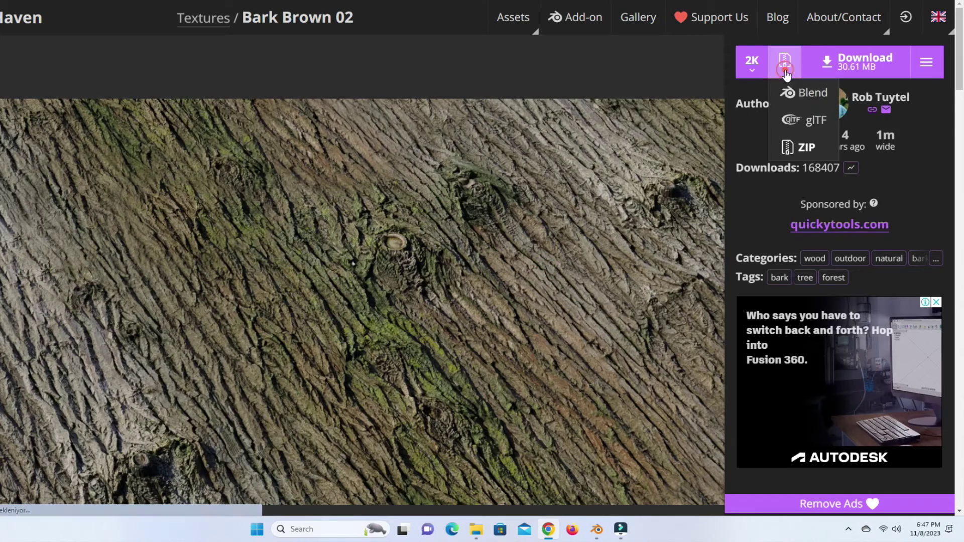
{"action": "left_click", "coordinate": [783, 146]}
{"action": "left_click", "coordinate": [895, 125]}
{"action": "left_click", "coordinate": [906, 156]}
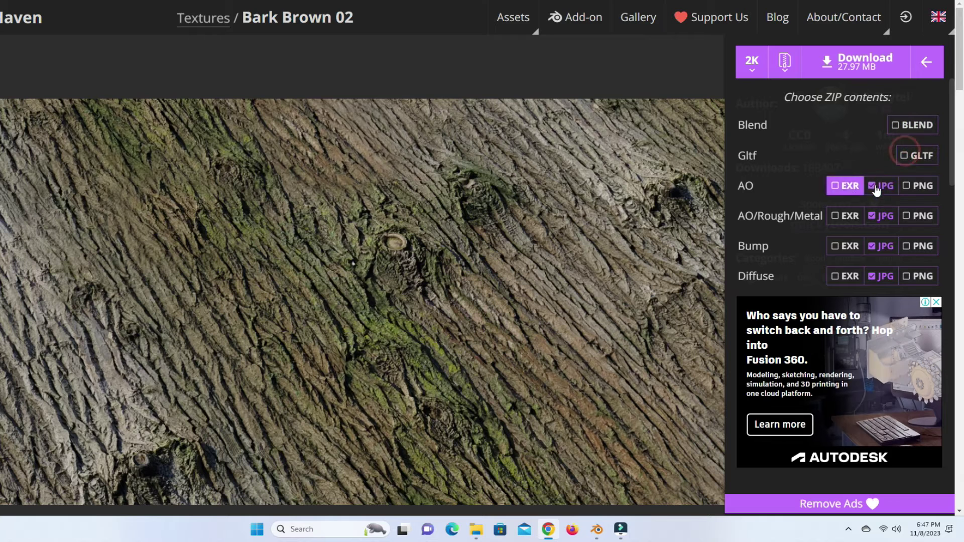
{"action": "left_click", "coordinate": [872, 186]}
{"action": "left_click", "coordinate": [871, 215]}
{"action": "scroll", "coordinate": [868, 211], "scroll_direction": "down", "scroll_amount": 2}
{"action": "left_click", "coordinate": [869, 139]}
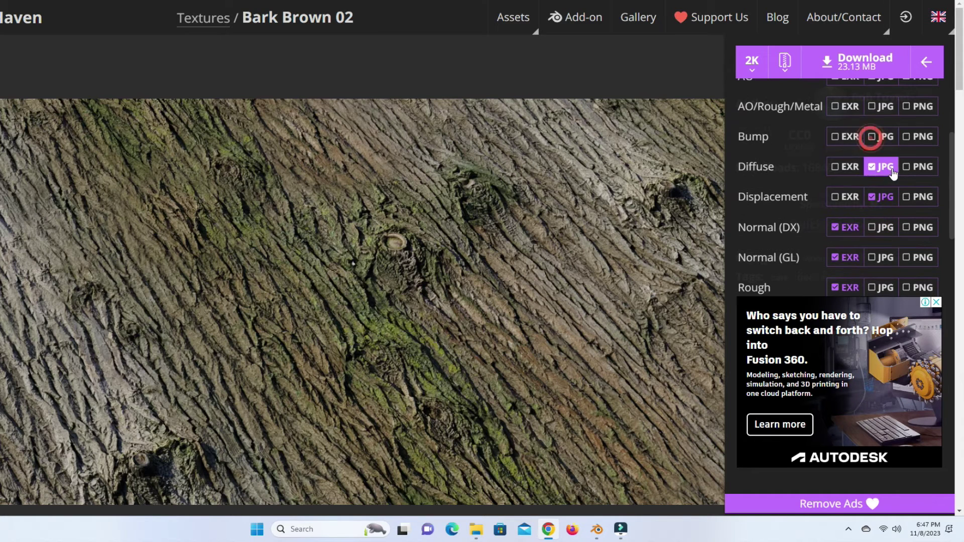
{"action": "left_click", "coordinate": [870, 199]}
{"action": "left_click", "coordinate": [841, 230]}
{"action": "scroll", "coordinate": [841, 231], "scroll_direction": "down", "scroll_amount": 2}
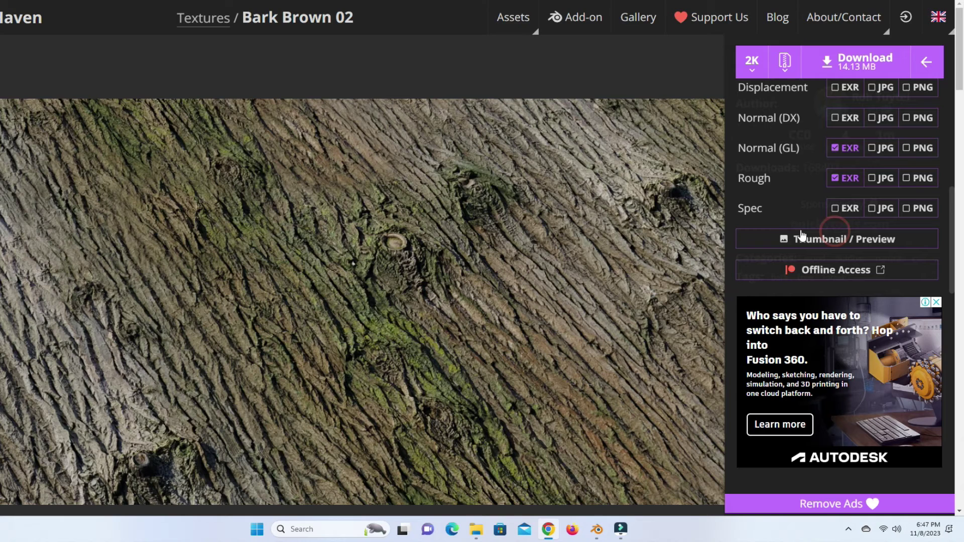
{"action": "left_click", "coordinate": [839, 67]}
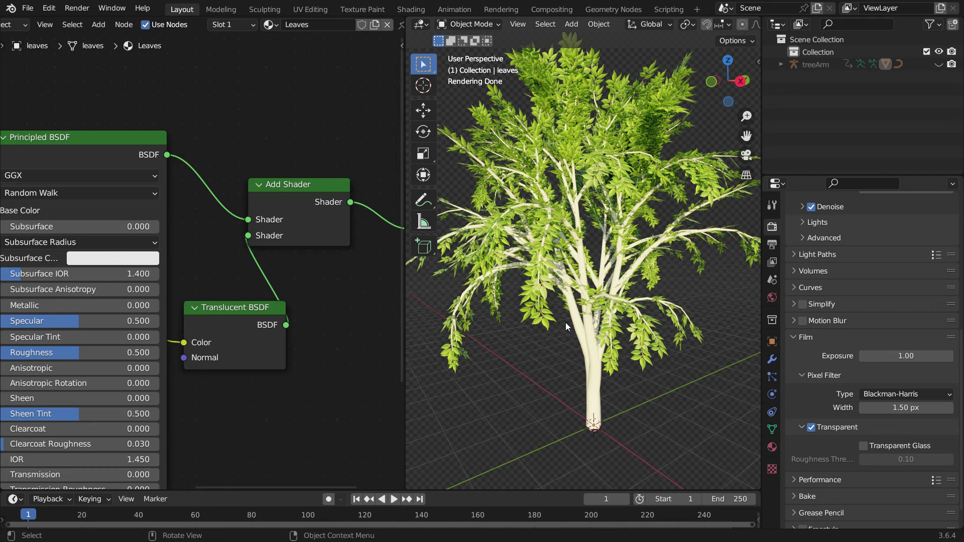
Step: Select the tree trunk and give it a new material named Trunk
{"action": "left_click", "coordinate": [579, 328]}
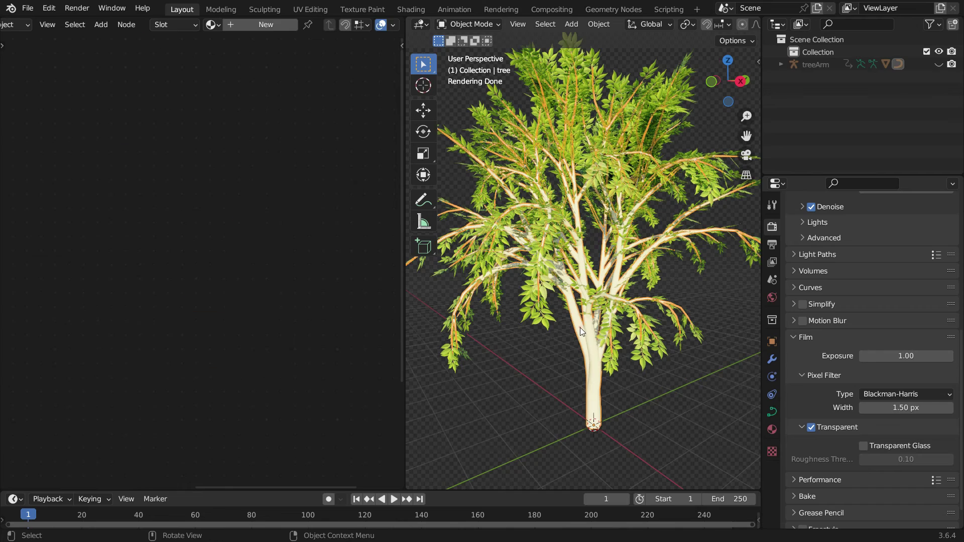
{"action": "left_click", "coordinate": [266, 25]}
{"action": "scroll", "coordinate": [203, 206], "scroll_direction": "down", "scroll_amount": 2}
{"action": "scroll", "coordinate": [248, 207], "scroll_direction": "up", "scroll_amount": 3}
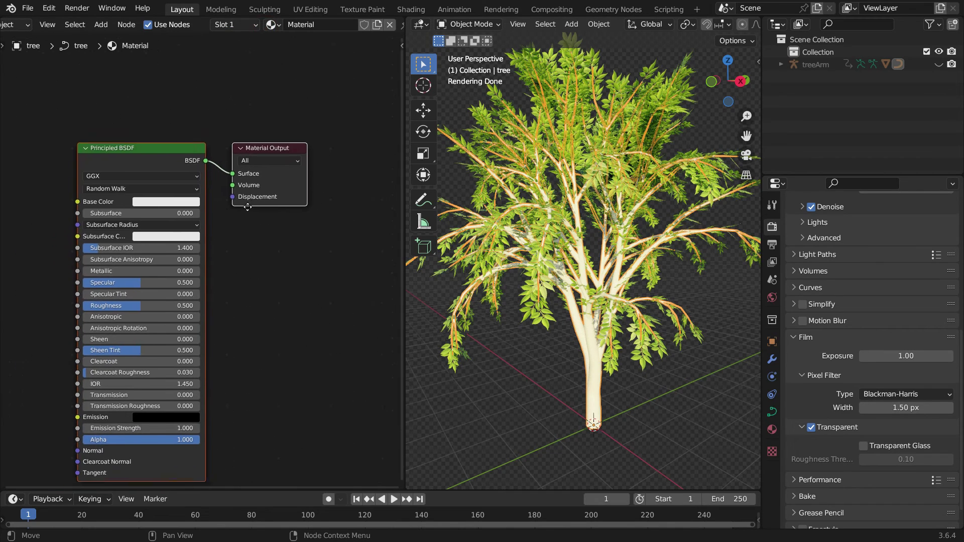
{"action": "middle_click_drag", "start_coordinate": [248, 207], "coordinate": [251, 206]}
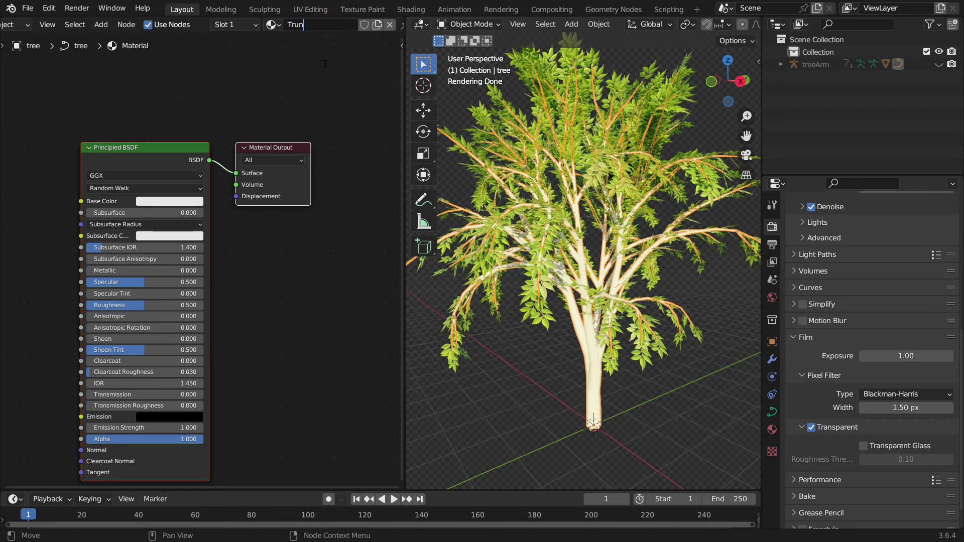
{"action": "scroll", "coordinate": [338, 128], "scroll_direction": "down", "scroll_amount": 1}
Step: Load the bark_brown_02 diffuse, roughness and normal maps into the Principled BSDF with Ctrl+Shift+T
{"action": "left_click", "coordinate": [191, 140]}
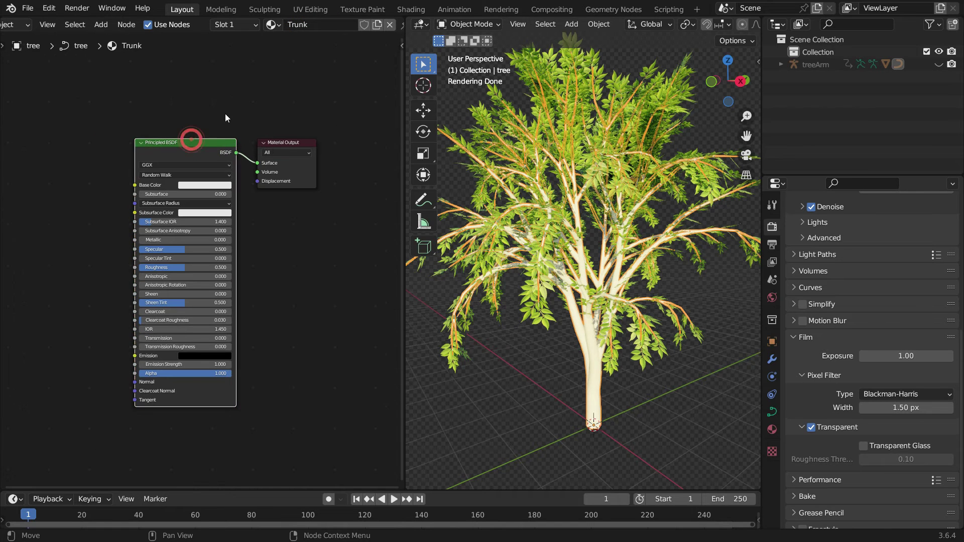
{"action": "key", "text": "ctrl+shift+t"}
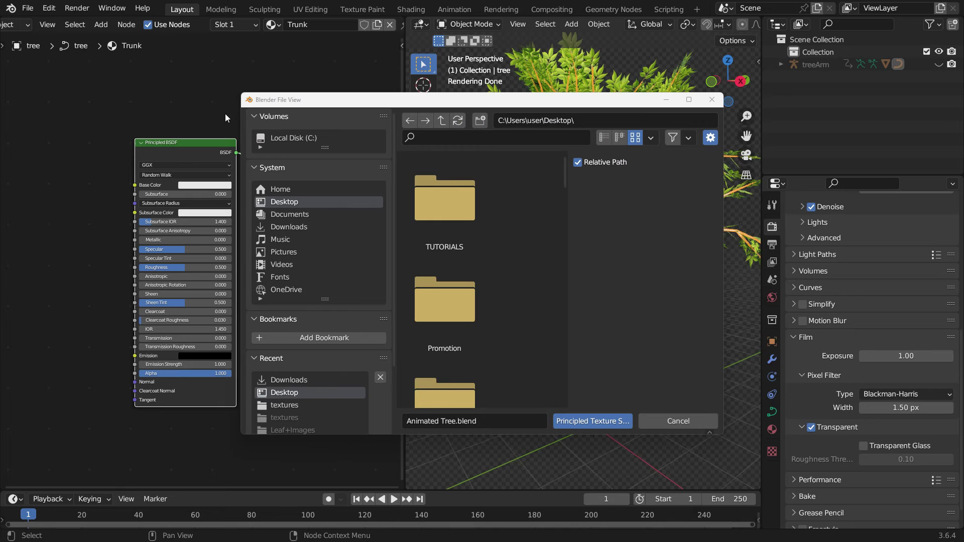
{"action": "left_click", "coordinate": [299, 227]}
{"action": "scroll", "coordinate": [446, 238], "scroll_direction": "down", "scroll_amount": 1}
{"action": "double_click", "coordinate": [452, 257]}
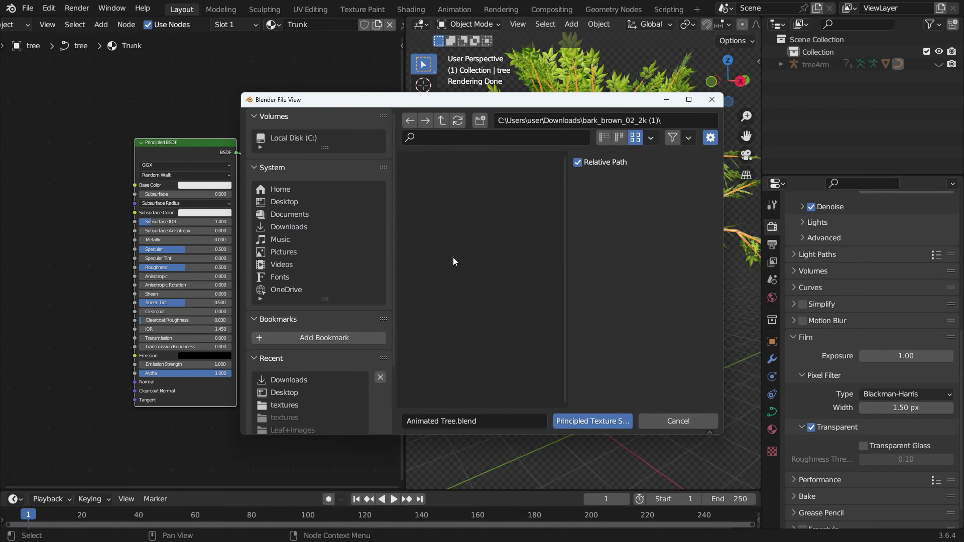
{"action": "left_click", "coordinate": [456, 206]}
{"action": "scroll", "coordinate": [525, 258], "scroll_direction": "down", "scroll_amount": 2}
{"action": "scroll", "coordinate": [520, 315], "scroll_direction": "up", "scroll_amount": 2}
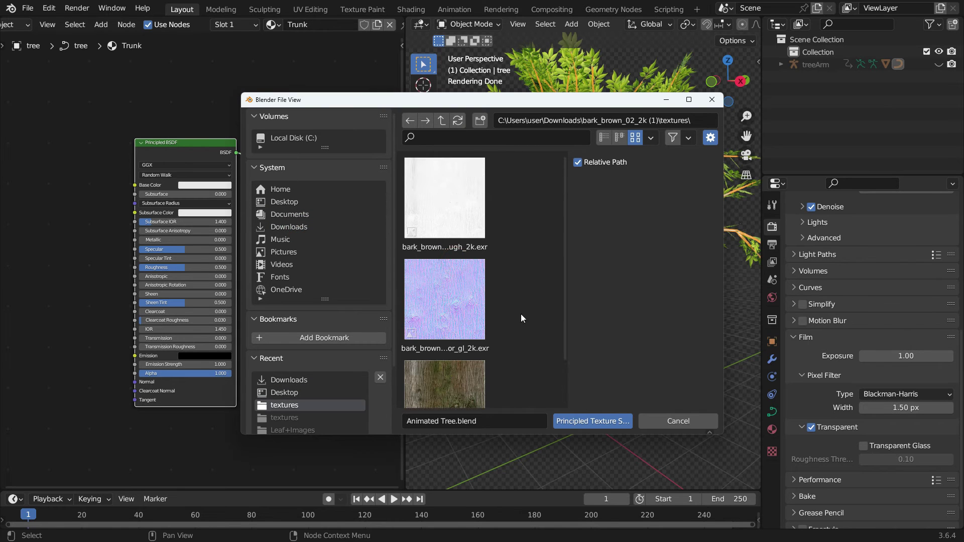
{"action": "left_click_drag", "start_coordinate": [520, 222], "coordinate": [440, 393]}
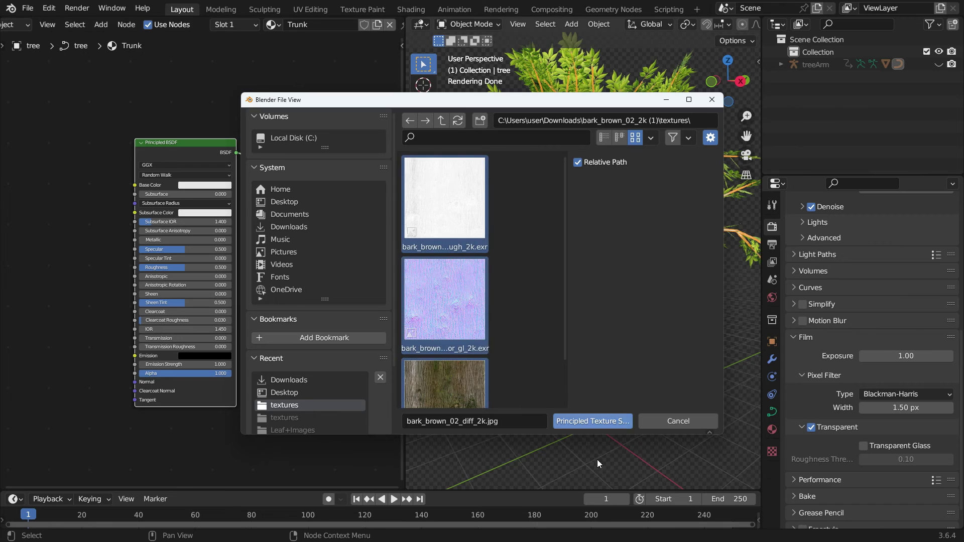
{"action": "left_click", "coordinate": [588, 424]}
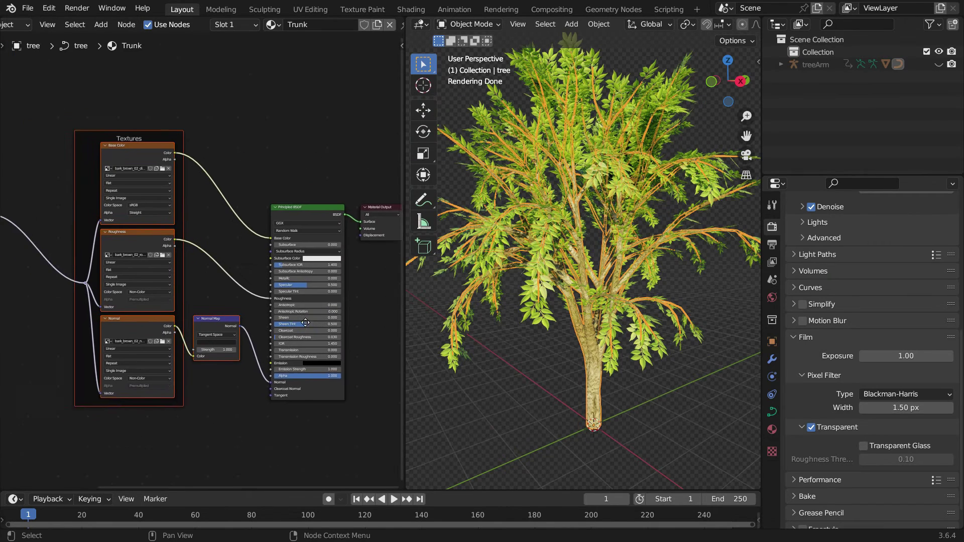
Step: Switch the Base Color, Roughness and Normal image textures from Flat to Box projection
{"action": "middle_click_drag", "start_coordinate": [212, 228], "coordinate": [261, 266]}
{"action": "scroll", "coordinate": [300, 311], "scroll_direction": "down", "scroll_amount": 2}
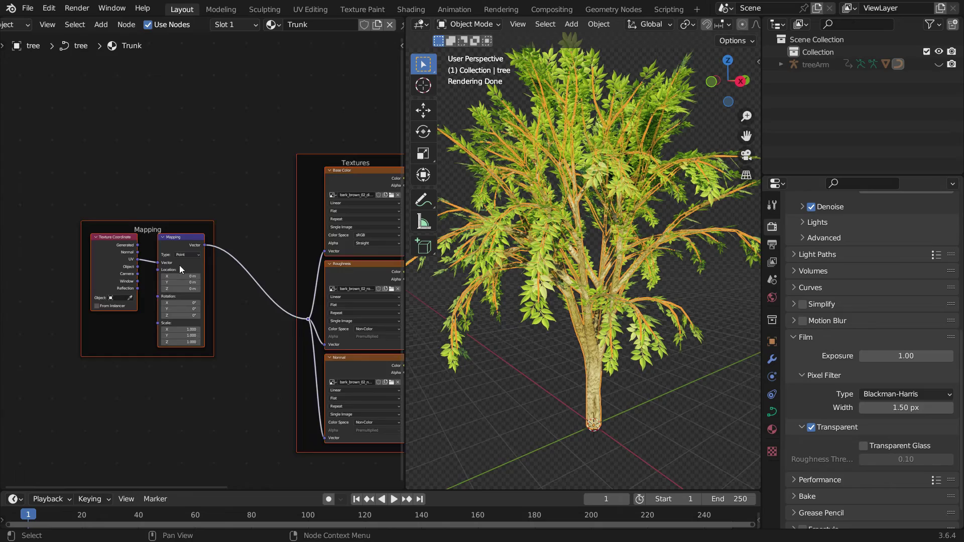
{"action": "scroll", "coordinate": [181, 269], "scroll_direction": "up", "scroll_amount": 4}
{"action": "scroll", "coordinate": [608, 368], "scroll_direction": "up", "scroll_amount": 5}
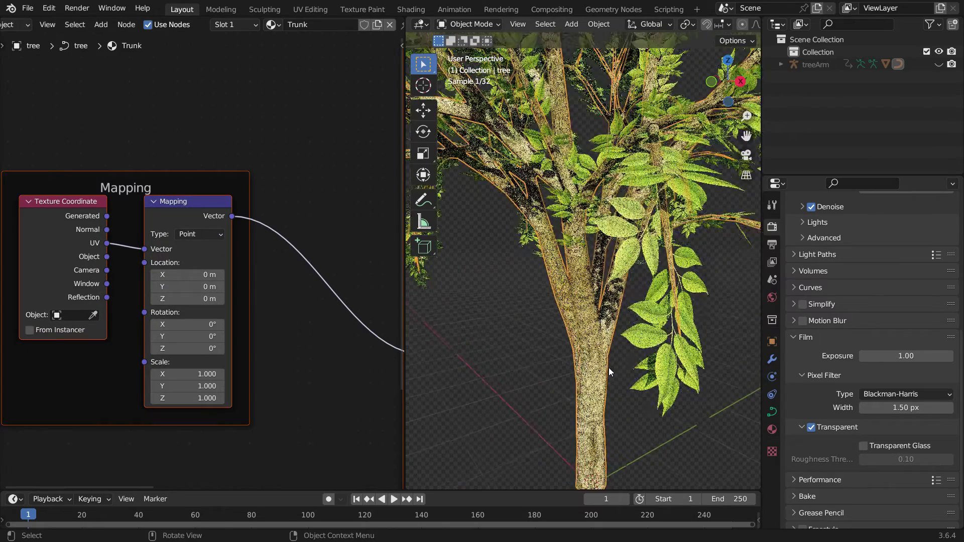
{"action": "scroll", "coordinate": [607, 368], "scroll_direction": "up", "scroll_amount": 2}
{"action": "key", "text": "alt+a"}
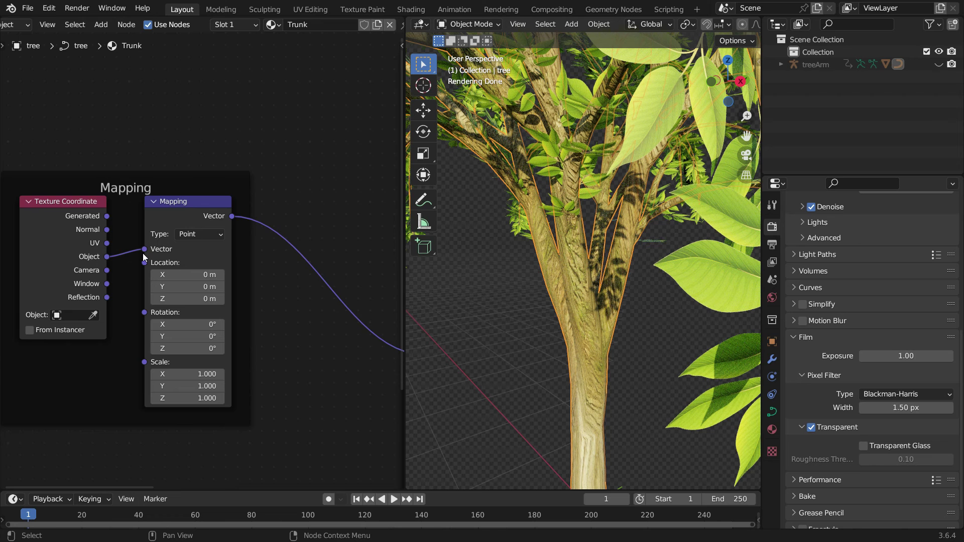
{"action": "scroll", "coordinate": [143, 257], "scroll_direction": "right", "scroll_amount": 6, "text": "ctrl"}
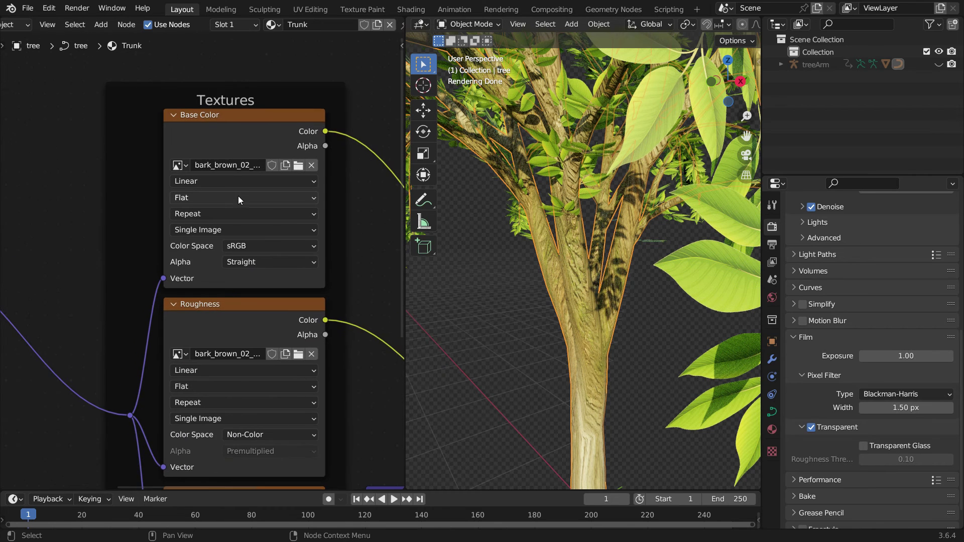
{"action": "left_click", "coordinate": [248, 197]}
{"action": "left_click", "coordinate": [221, 225]}
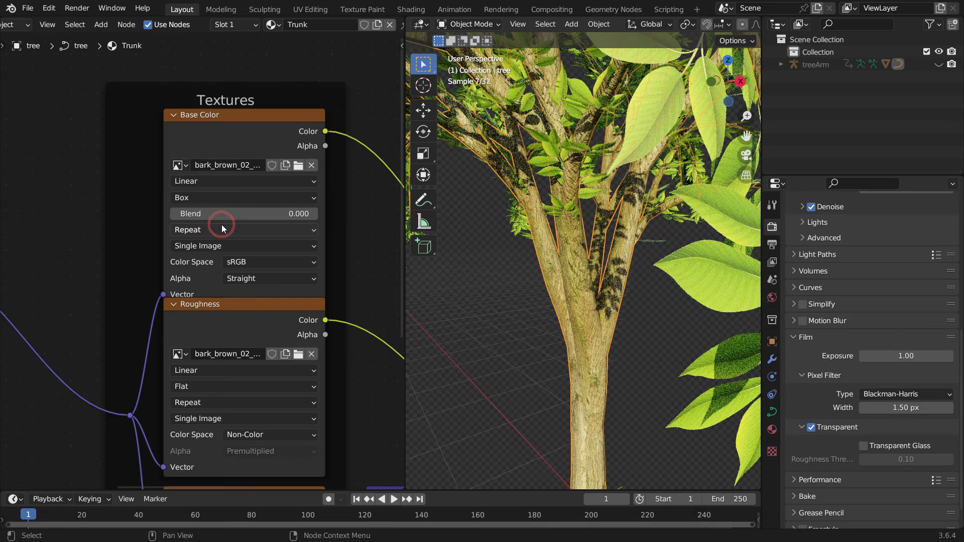
{"action": "middle_click_drag", "start_coordinate": [221, 224], "coordinate": [198, 103]}
{"action": "left_click", "coordinate": [215, 267]}
{"action": "left_click", "coordinate": [216, 282]}
{"action": "middle_click_drag", "start_coordinate": [238, 355], "coordinate": [245, 228]}
{"action": "left_click", "coordinate": [215, 328]}
{"action": "left_click", "coordinate": [209, 344]}
Step: Set the box blends to 0.561 (Base Color), 0.540 (Roughness) and 0.544 (Normal)
{"action": "scroll", "coordinate": [208, 348], "scroll_direction": "up", "scroll_amount": 10, "text": "shift"}
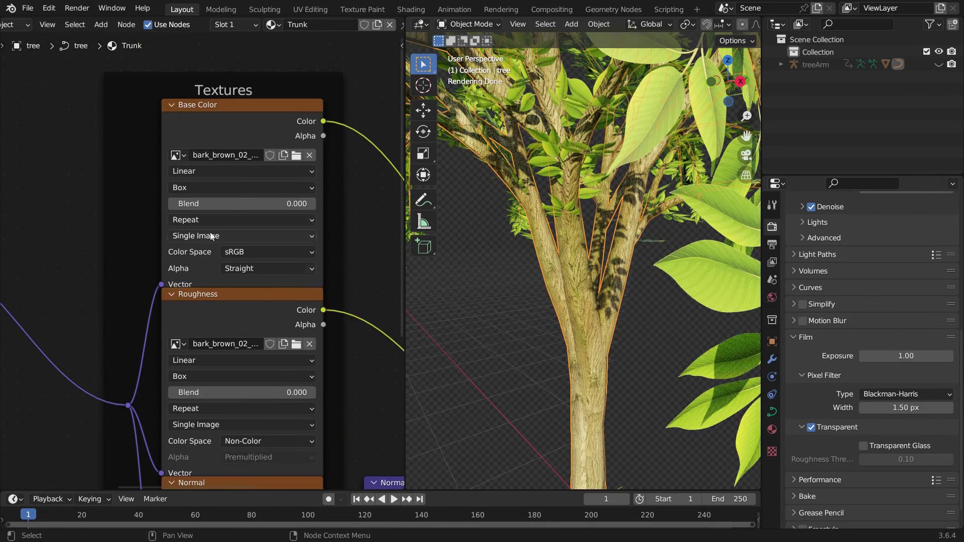
{"action": "left_click_drag", "start_coordinate": [211, 204], "coordinate": [293, 203]}
{"action": "left_click_drag", "start_coordinate": [211, 392], "coordinate": [290, 392]}
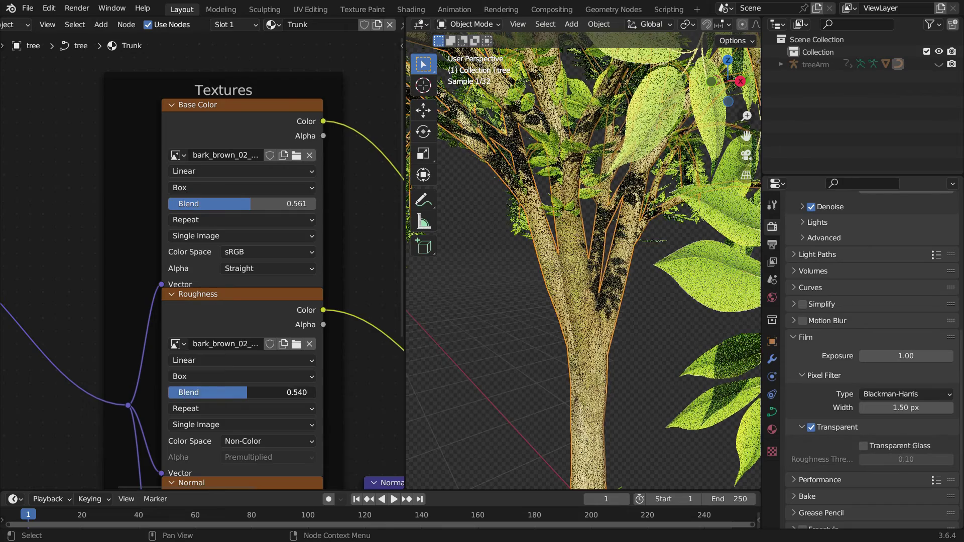
{"action": "middle_click_drag", "start_coordinate": [290, 392], "coordinate": [277, 206]}
{"action": "left_click_drag", "start_coordinate": [201, 393], "coordinate": [425, 351]}
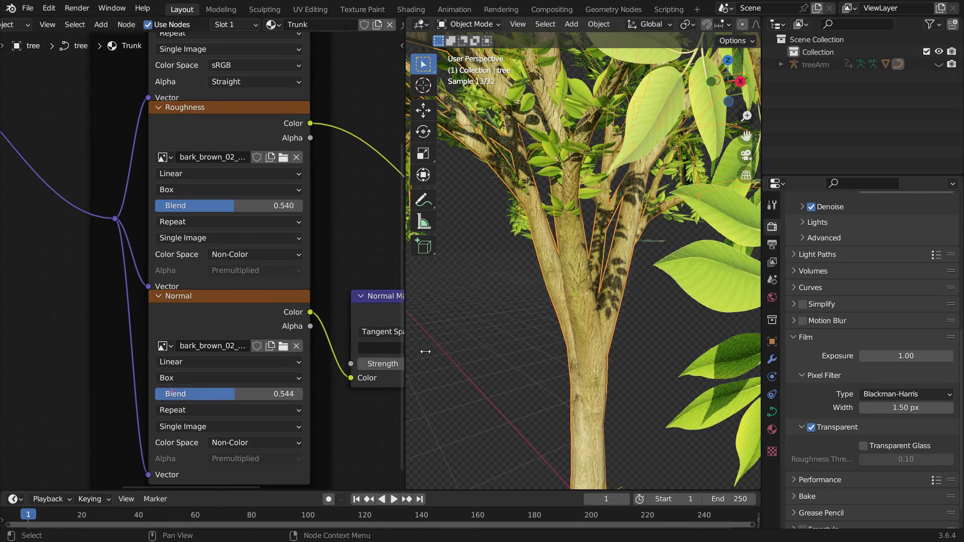
{"action": "middle_click_drag", "start_coordinate": [581, 293], "coordinate": [566, 399]}
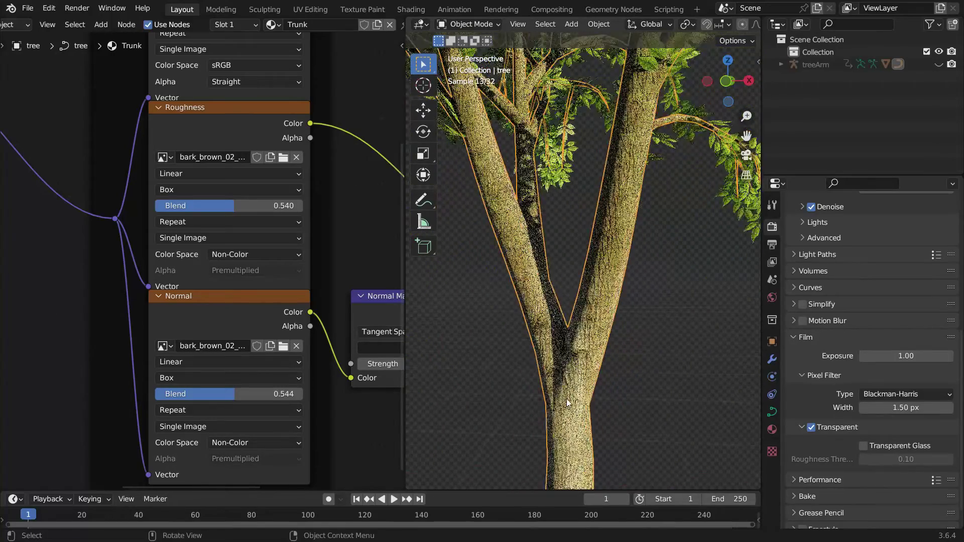
Step: Set the bark Normal Map node's Strength to 2.000
{"action": "scroll", "coordinate": [334, 360], "scroll_direction": "up", "scroll_amount": 3}
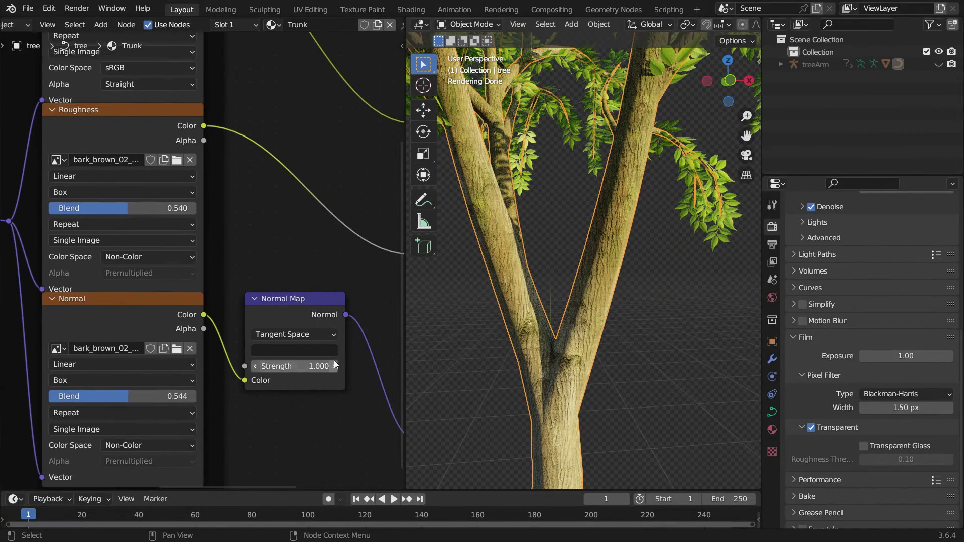
{"action": "key", "text": "Return"}
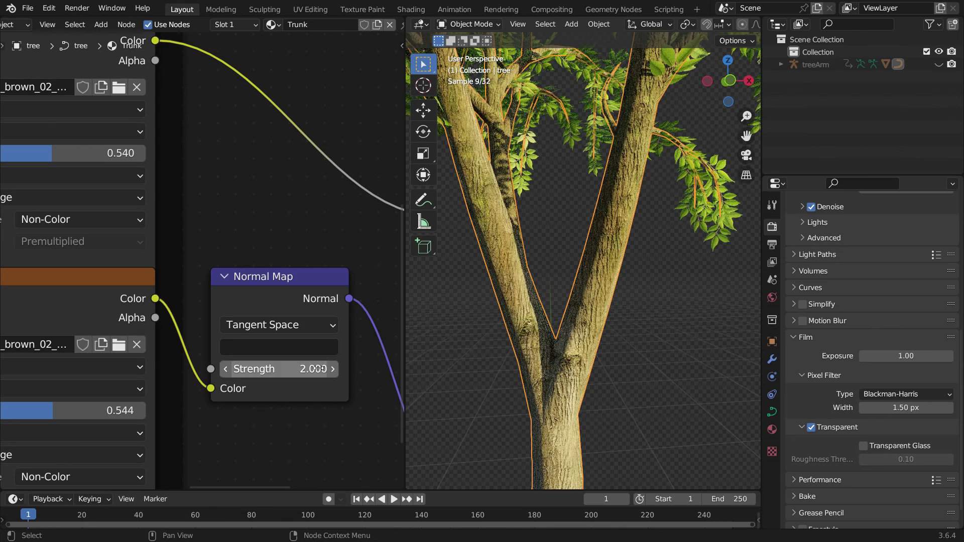
{"action": "scroll", "coordinate": [595, 317], "scroll_direction": "down", "scroll_amount": 6}
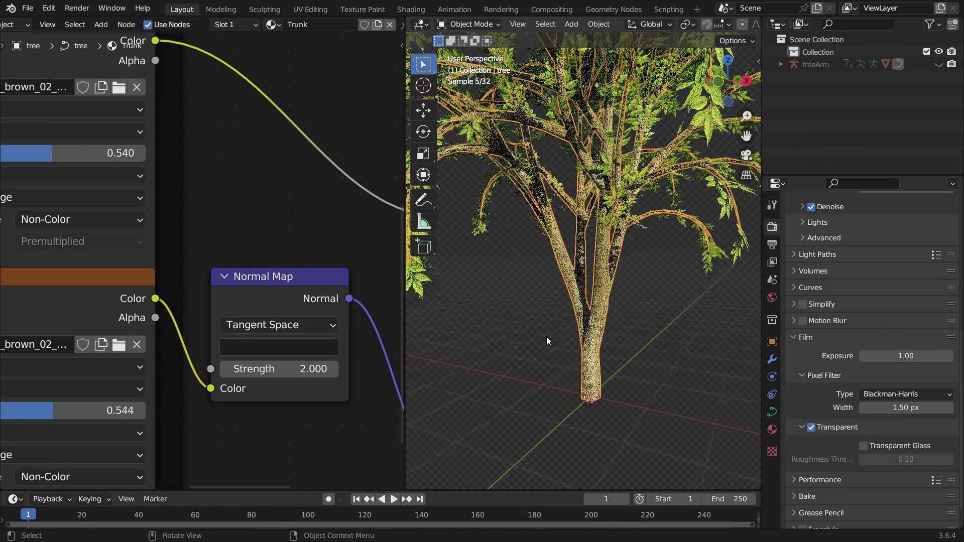
Step: Deselect the tree and play its swaying animation to preview the deeper bark relief
{"action": "left_click", "coordinate": [637, 348]}
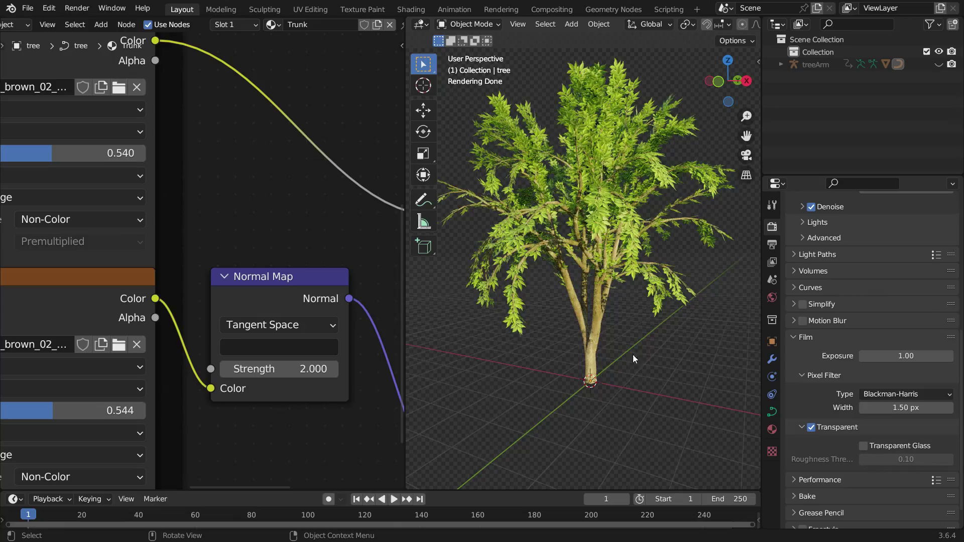
{"action": "key", "text": "space"}
{"action": "scroll", "coordinate": [636, 321], "scroll_direction": "up", "scroll_amount": 1}
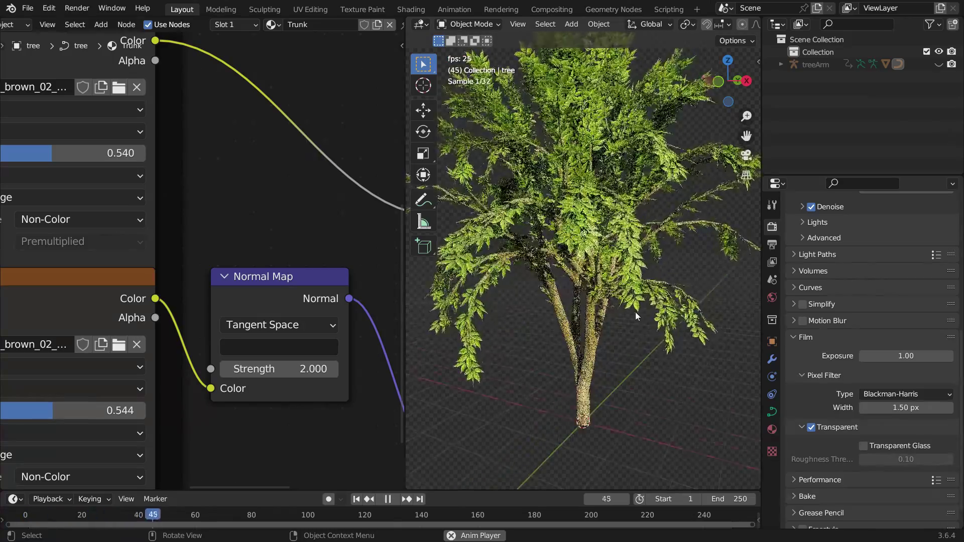